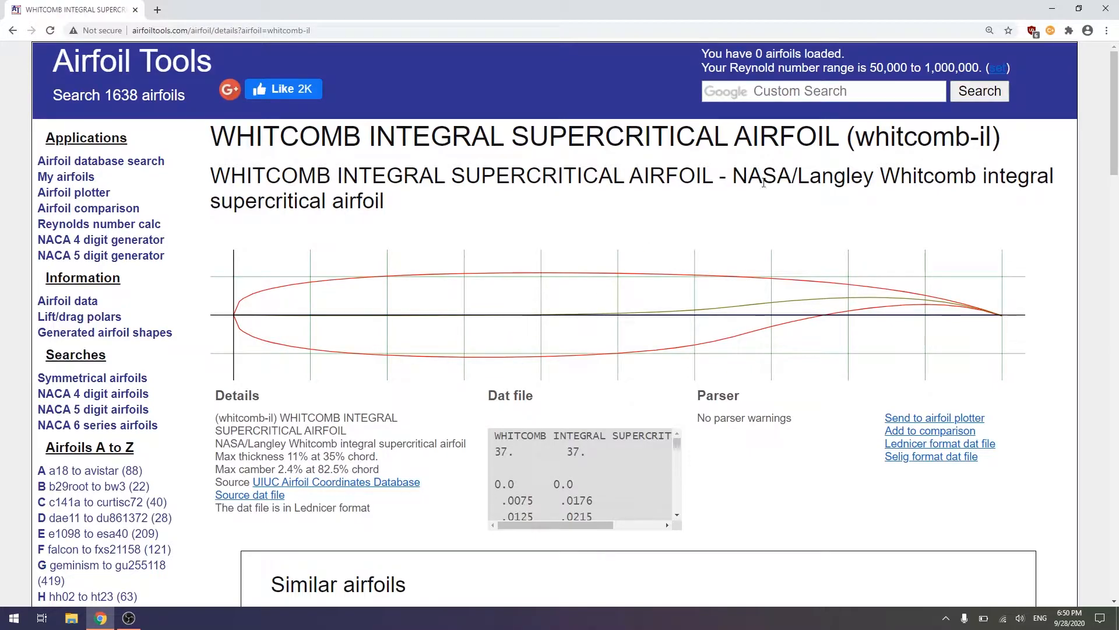
Step: Close the airfoil web page, switch to xflr5, and open the Whitcomb.dat airfoil file from the Desktop
left_click(1106, 8)
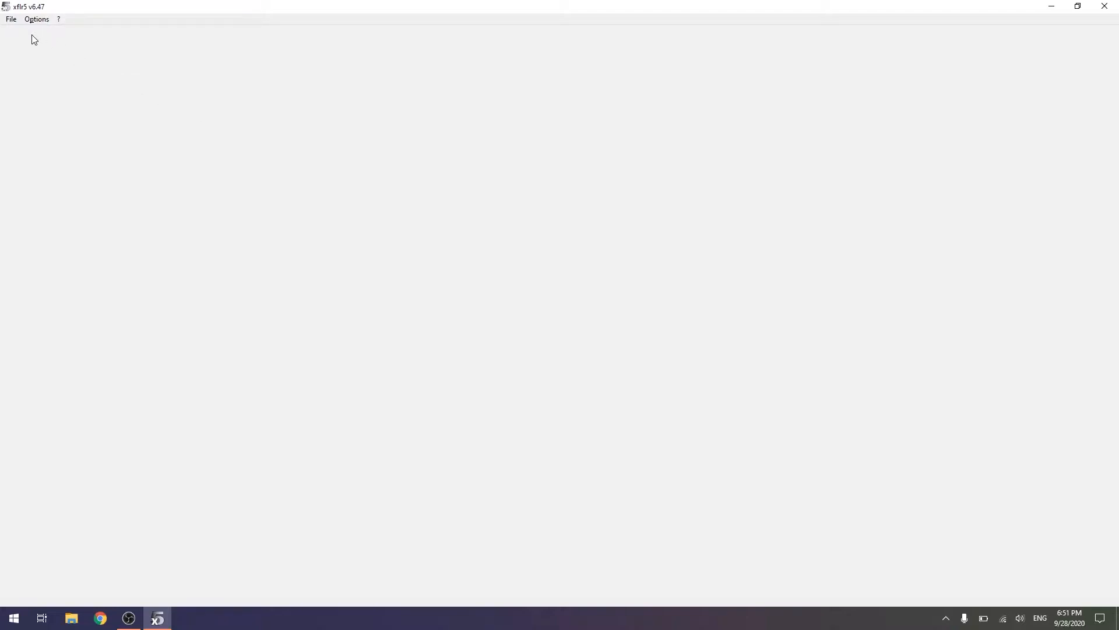
left_click(11, 19)
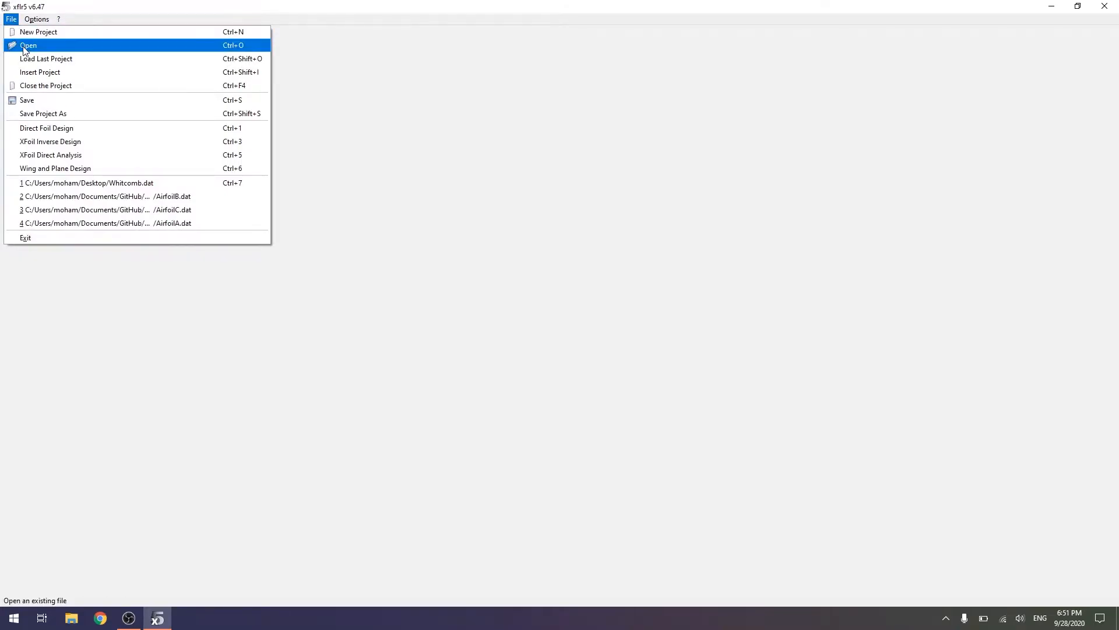
left_click(23, 45)
left_click(173, 112)
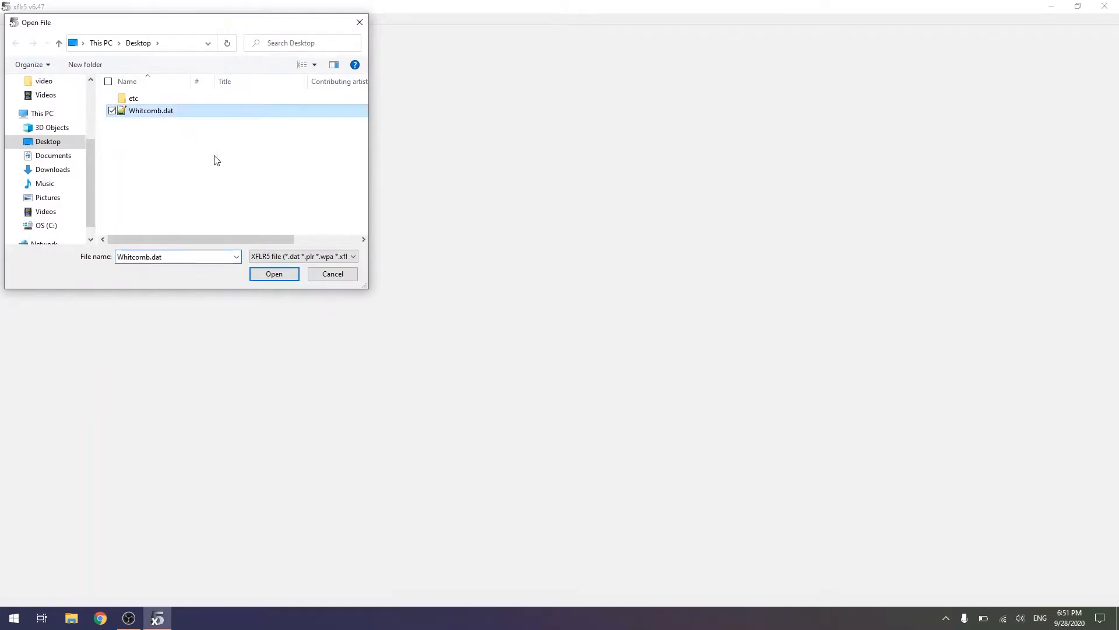
left_click(274, 274)
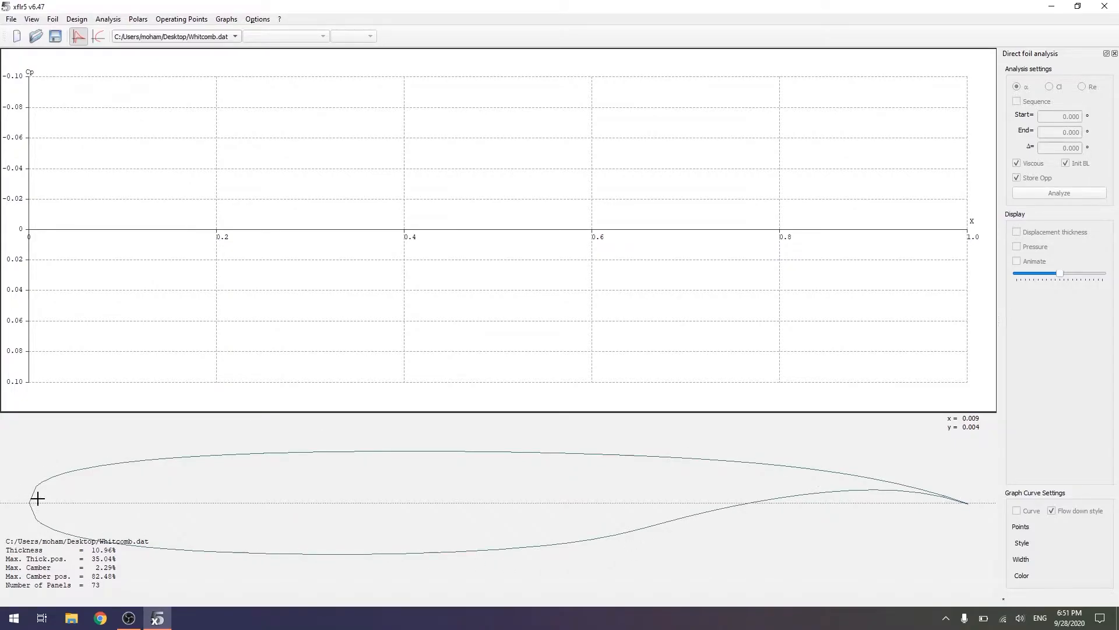
left_click(13, 20)
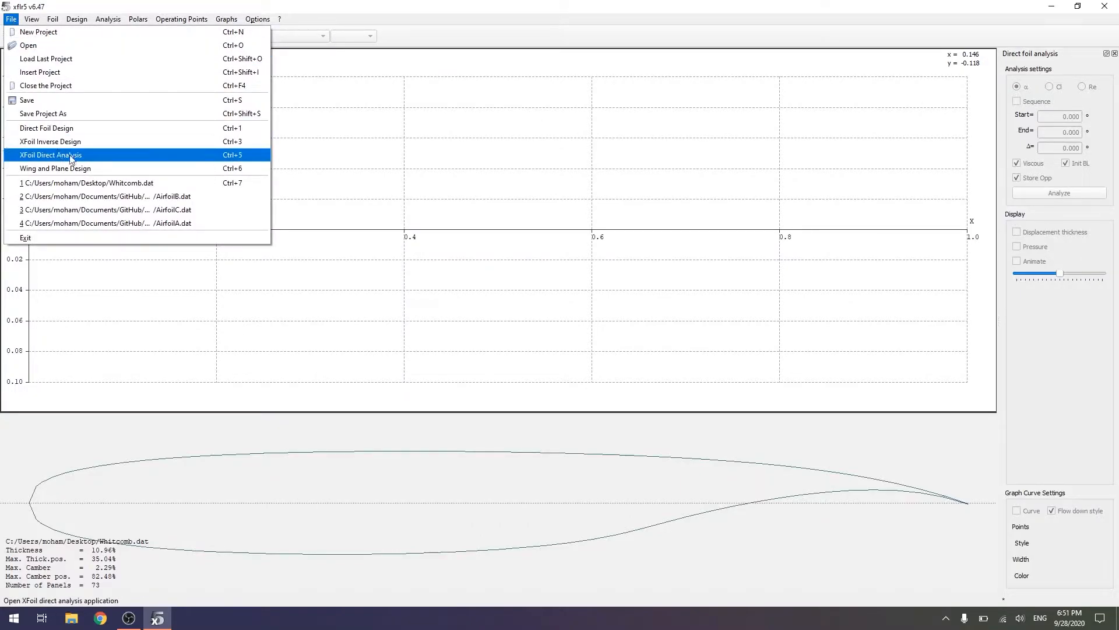
left_click(668, 3)
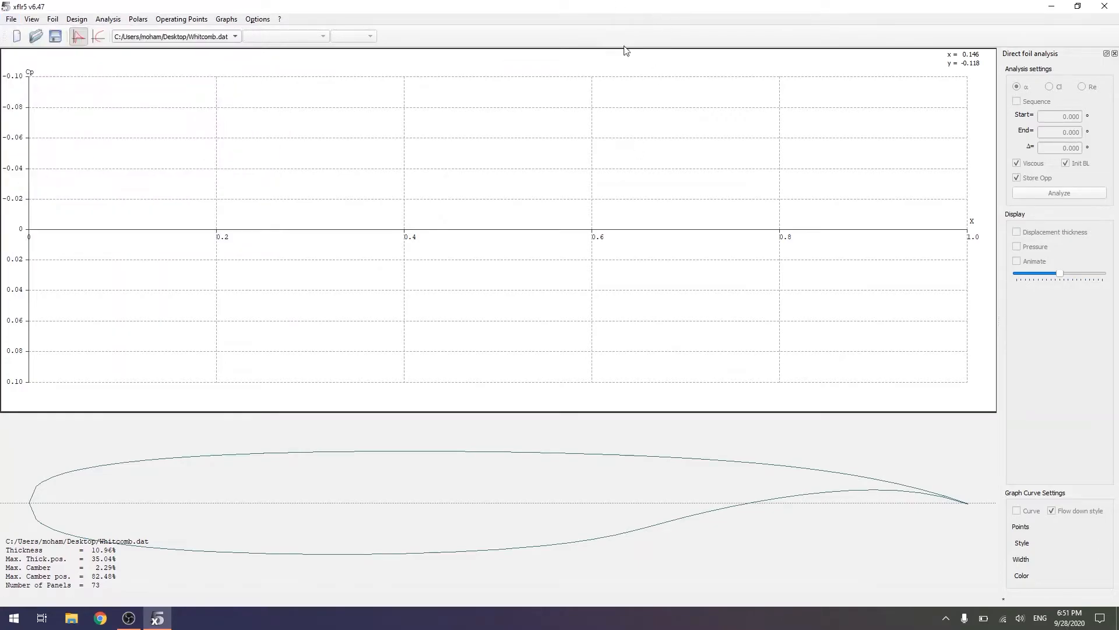
Step: Refine the foil globally to 300 panels and save the result under its existing name
left_click(76, 22)
left_click(133, 68)
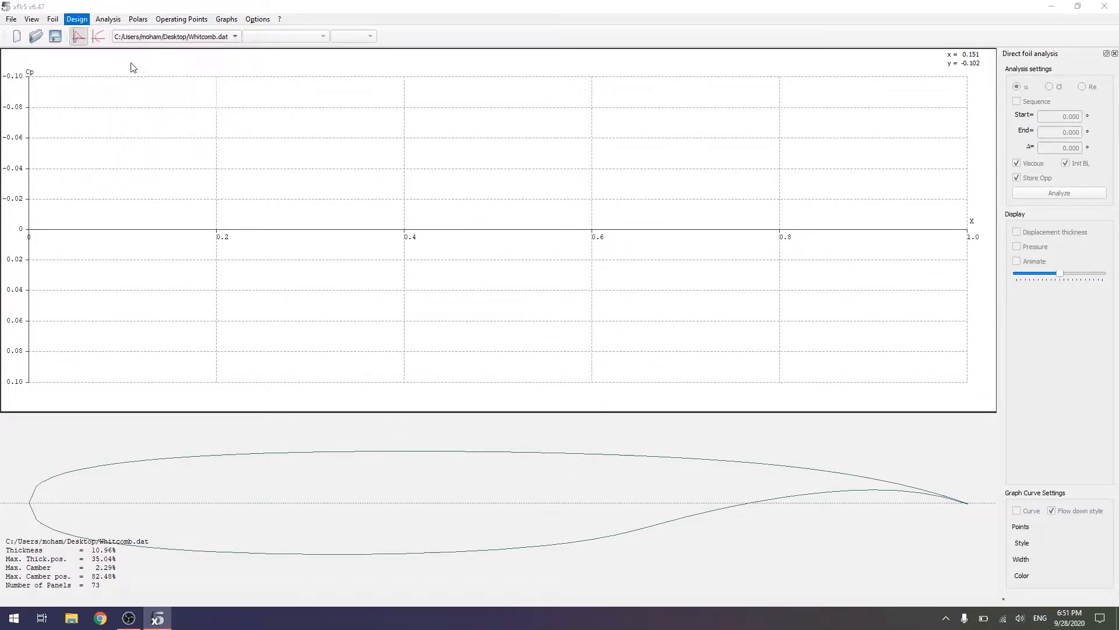
type("3")
key("Tab")
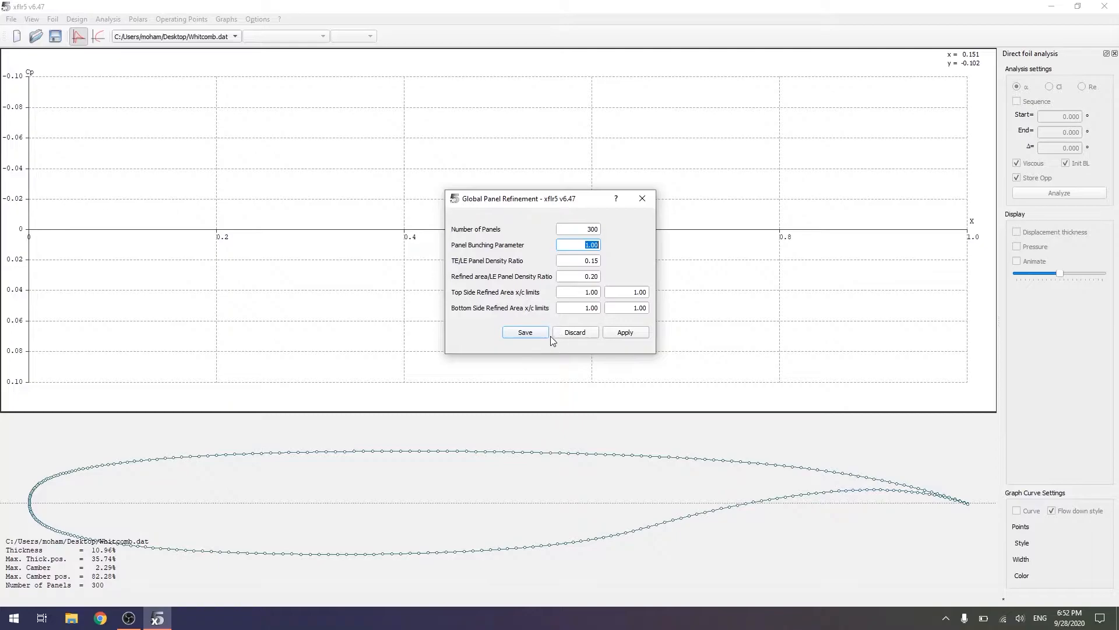
left_click(524, 334)
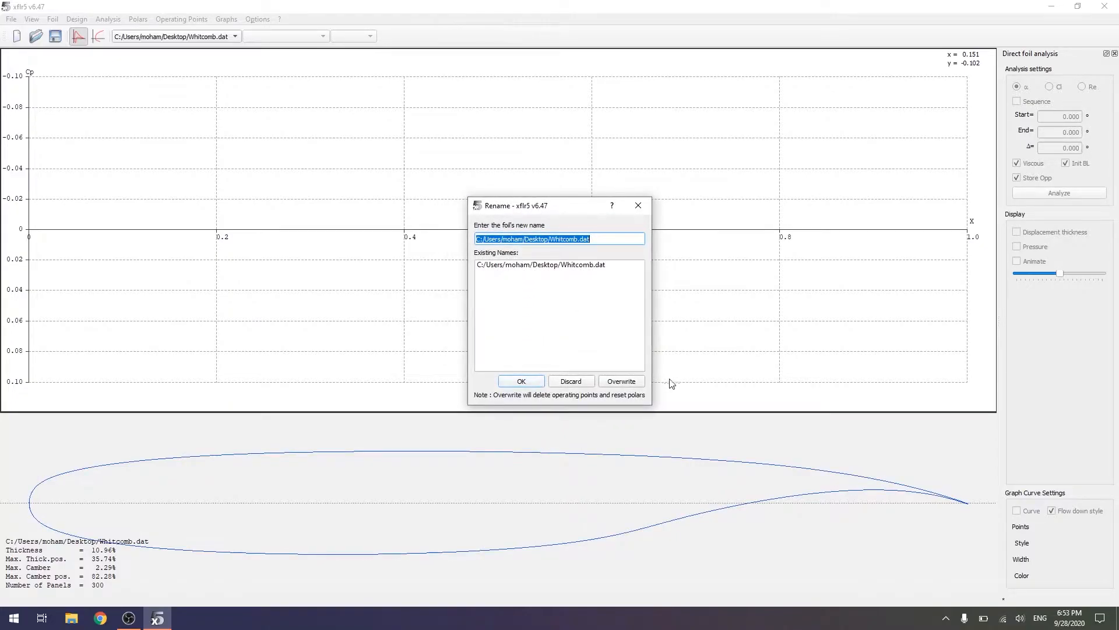
key("Return")
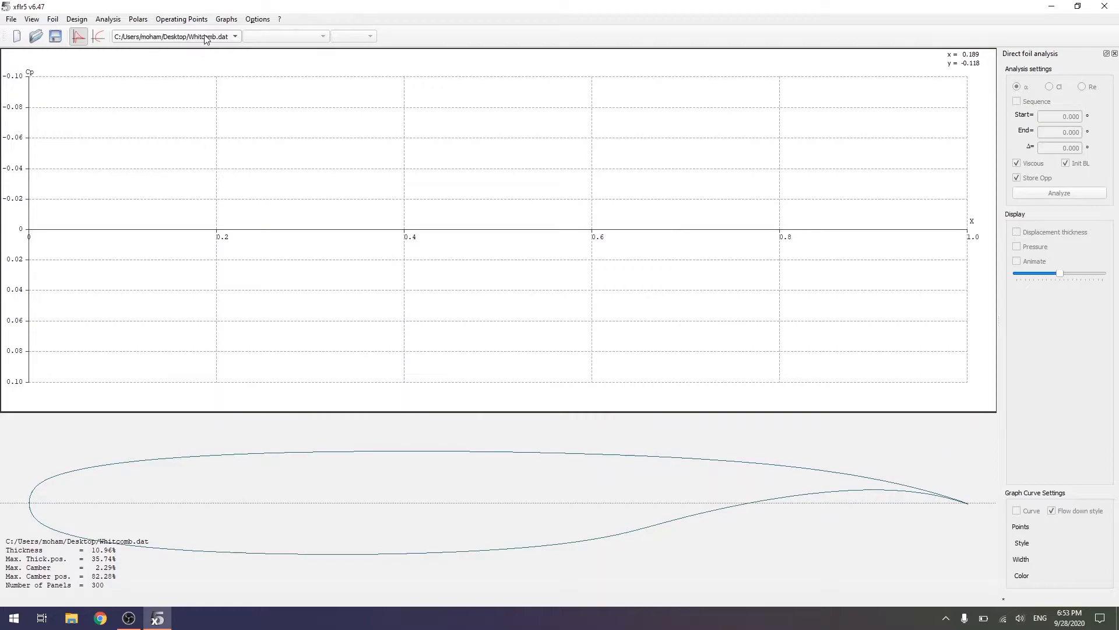
Step: Select the Whitcomb.dat foil and define a Type 1 analysis for it with a Reynolds number of 3e6
left_click(205, 37)
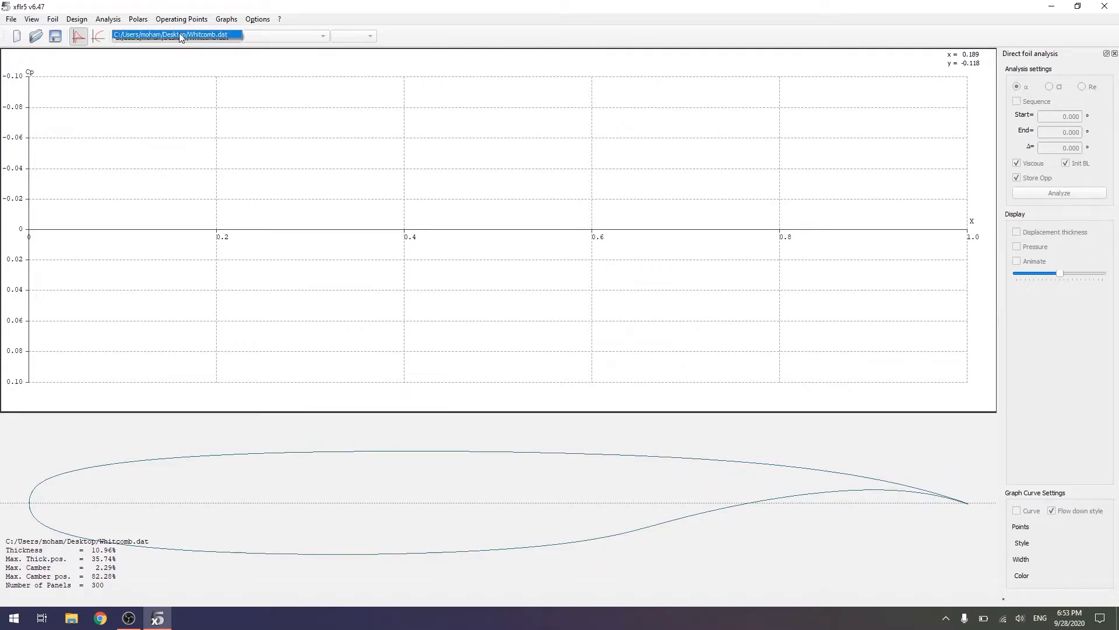
left_click(176, 37)
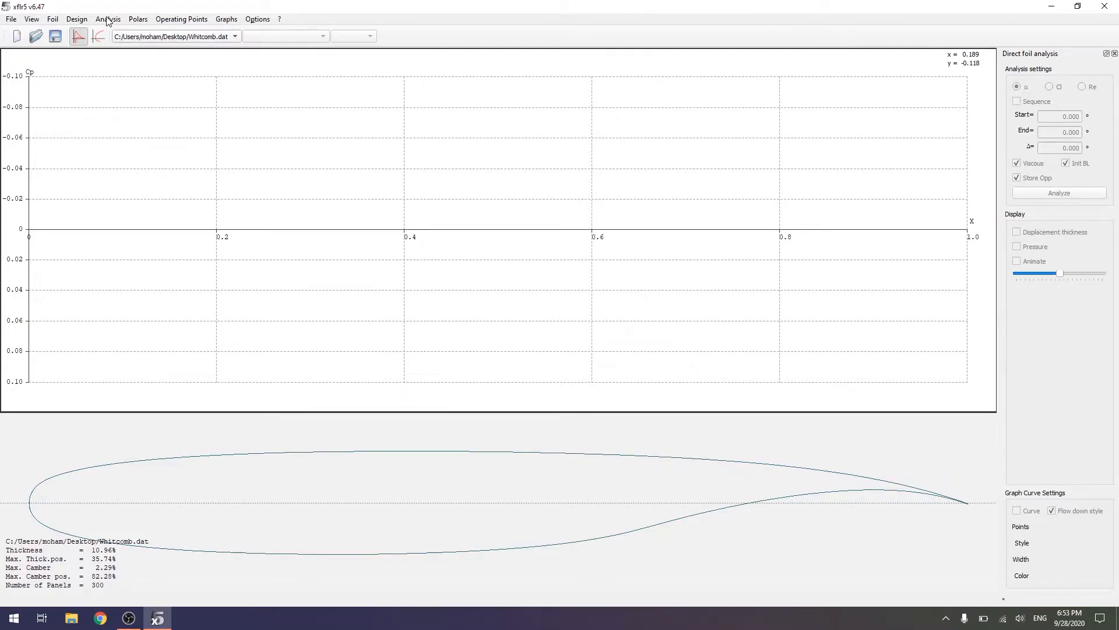
left_click(108, 19)
left_click(122, 33)
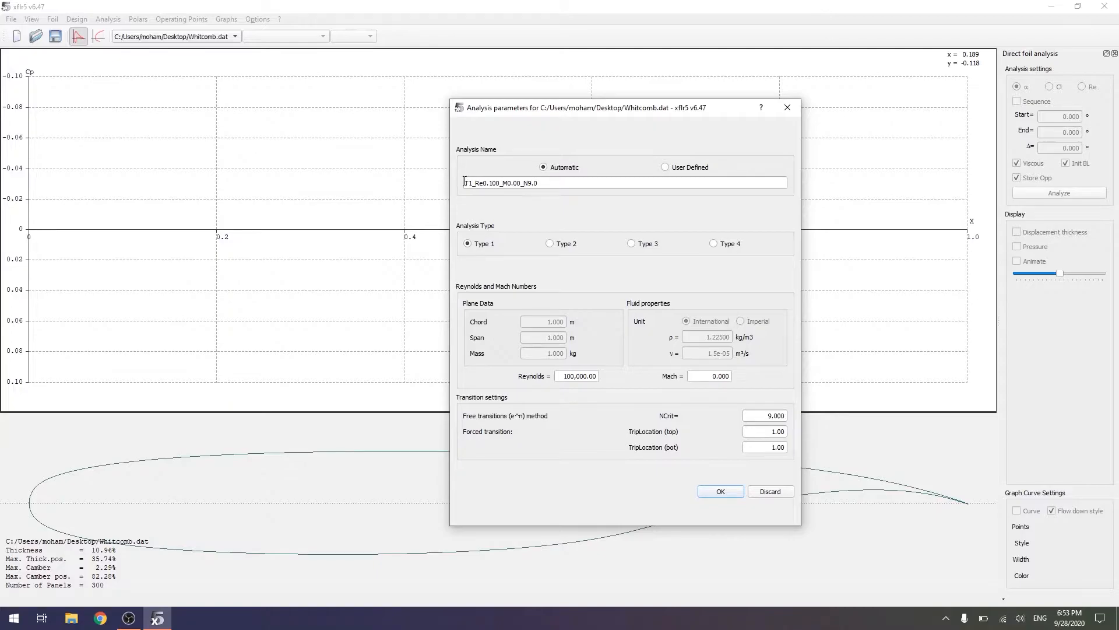
left_click_drag(558, 379, 661, 381)
type("3e6")
key("Tab")
left_click(723, 491)
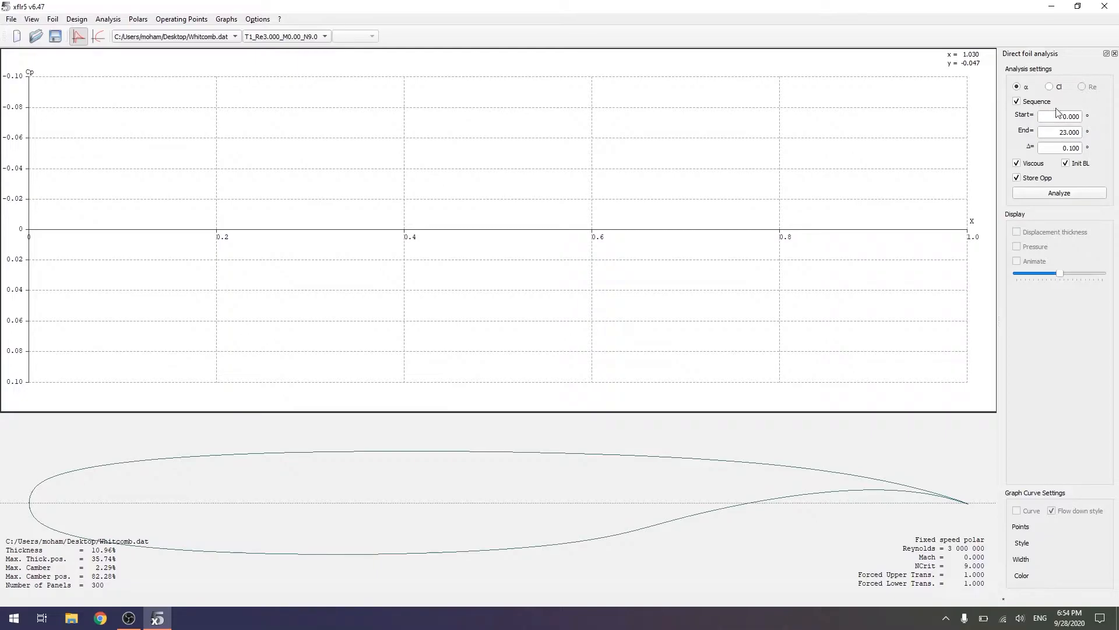
Step: Run the alpha sequence analysis from 0 to 23° in 0.1° increments
left_click_drag(1055, 114, 1087, 112)
left_click(1056, 132)
left_click(1056, 116)
left_click_drag(1055, 132, 1091, 129)
left_click(1077, 118)
double_click(1072, 115)
left_click_drag(1056, 131, 1094, 131)
left_click(1077, 120)
double_click(1057, 131)
left_click(1074, 147)
left_click(1068, 196)
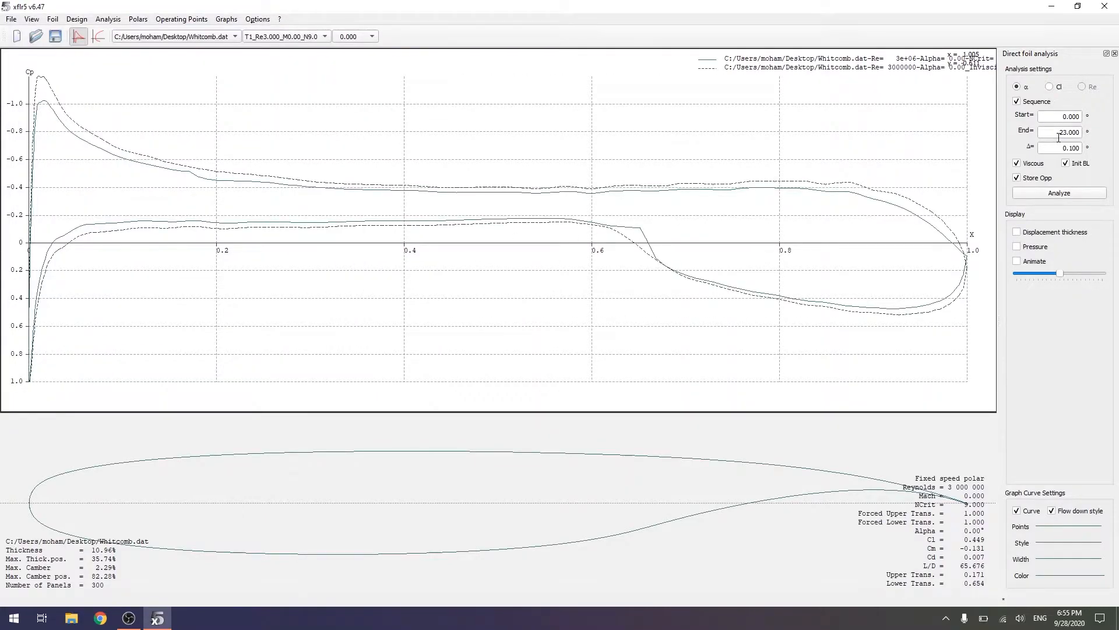
Step: Set the sequence's end angle to -10° and run the analysis from 0° for the negative angles
left_click_drag(1054, 133, 1084, 133)
key("BackSpace")
left_click(1077, 193)
Step: Go through the computed operating points and examine how the pressure distribution changes with angle of attack
scroll(355, 36, "down", 6)
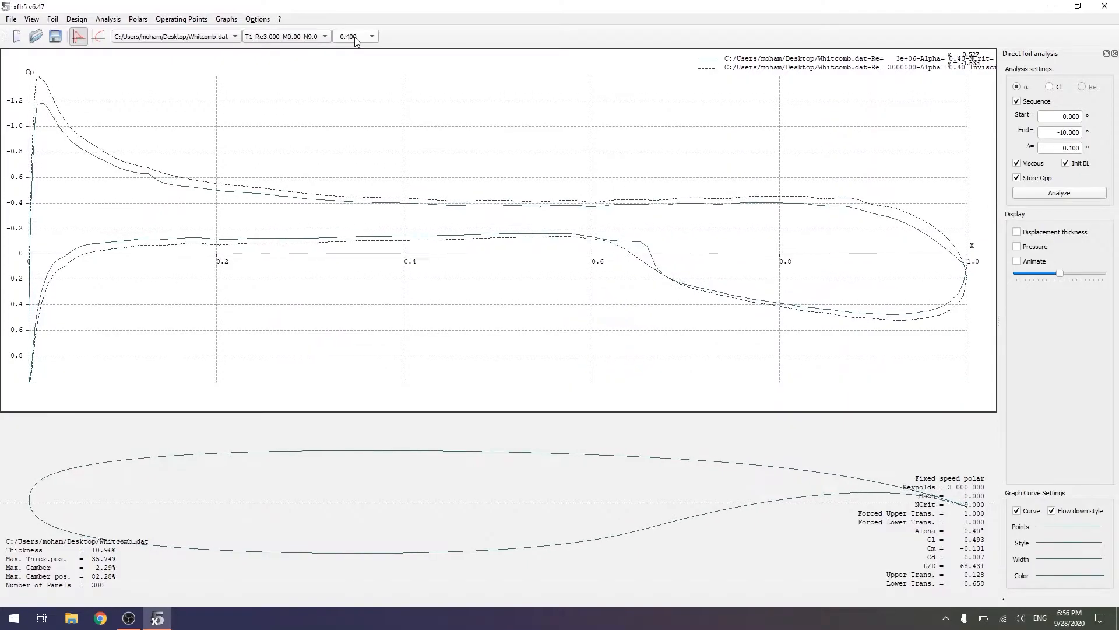
scroll(354, 37, "down", 18)
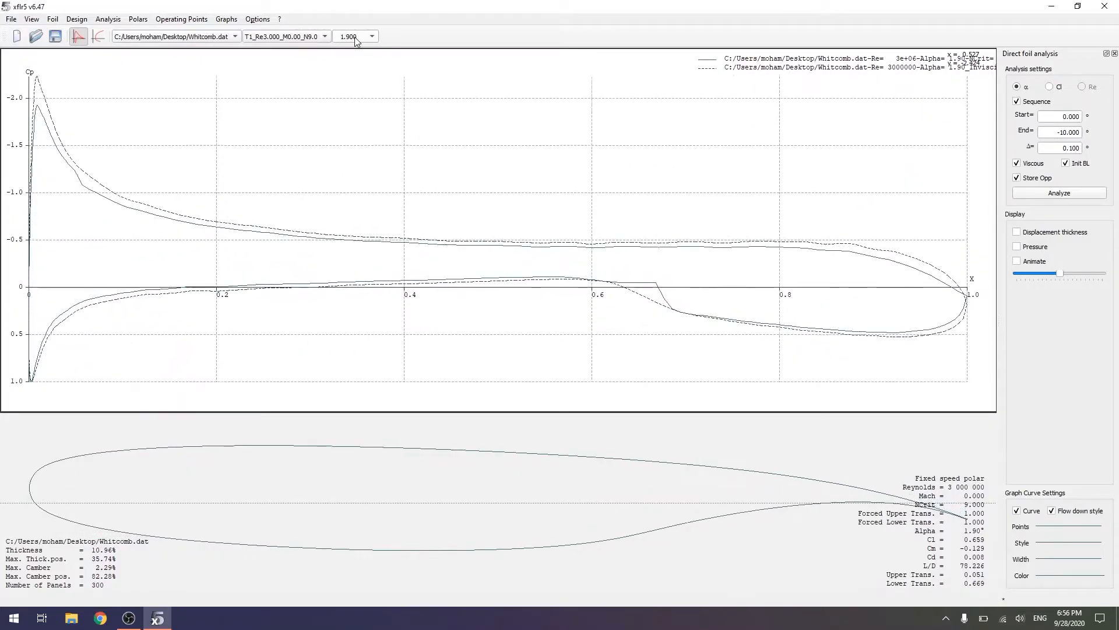
scroll(354, 37, "down", 20)
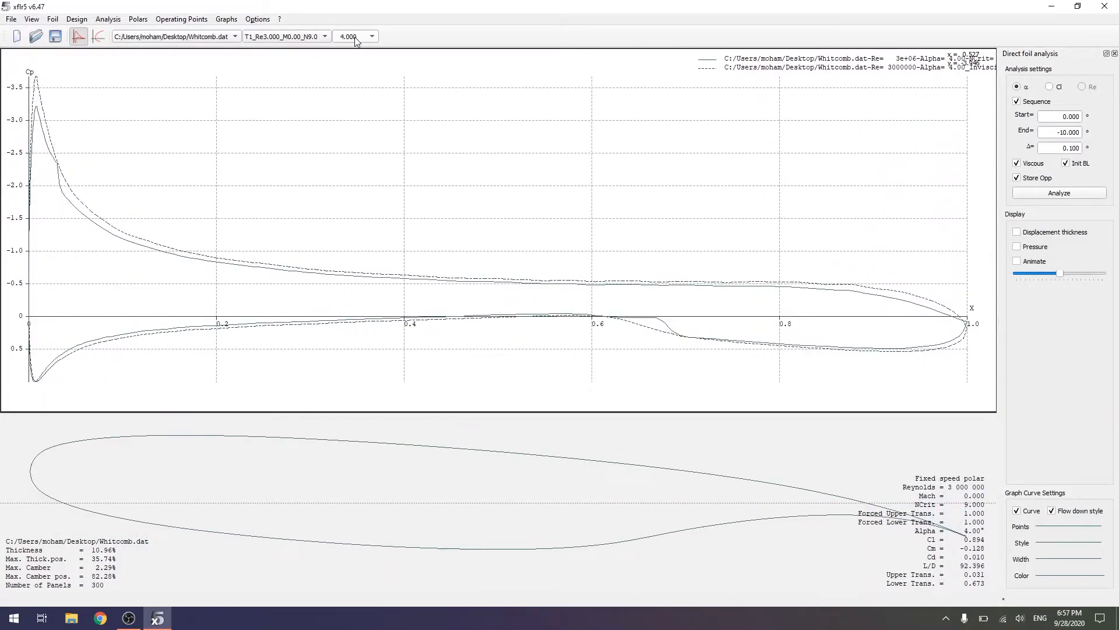
scroll(354, 36, "down", 20)
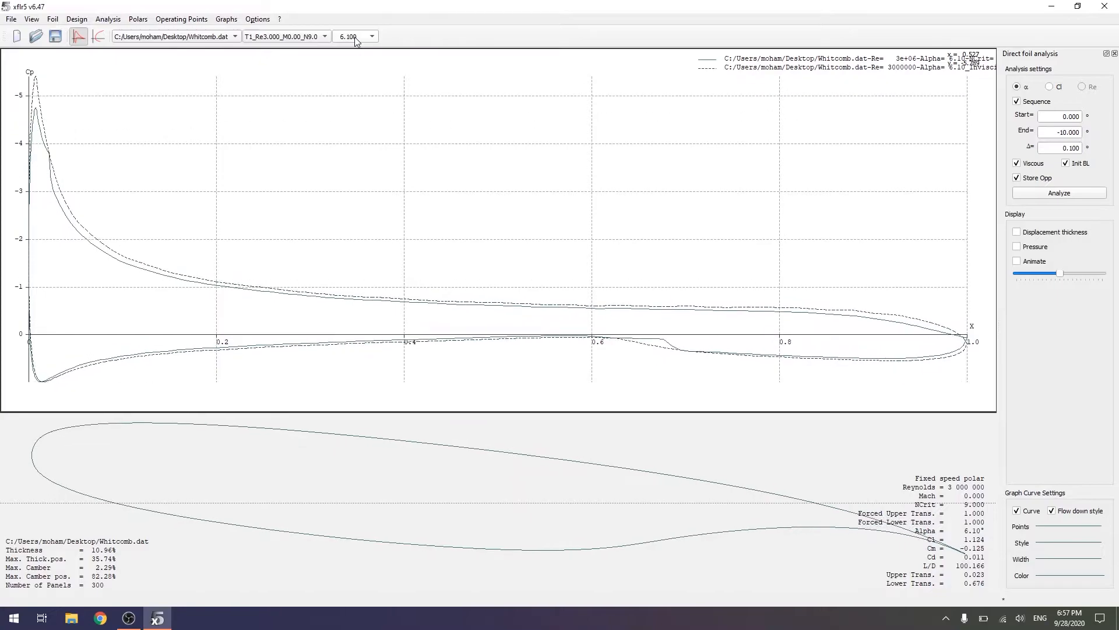
scroll(355, 37, "down", 20)
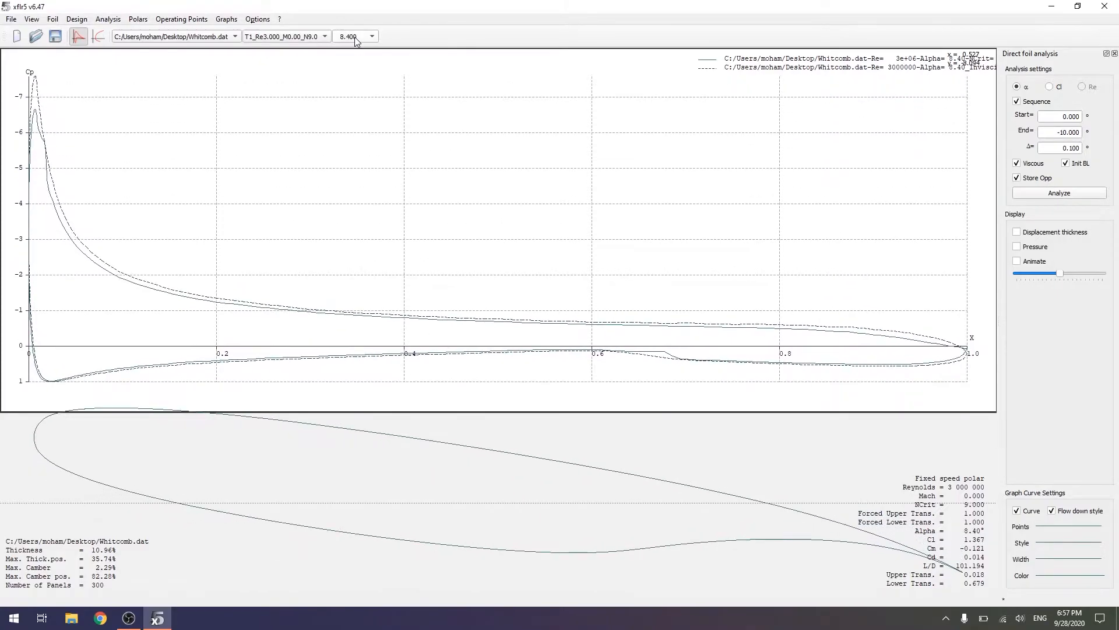
scroll(354, 36, "down", 20)
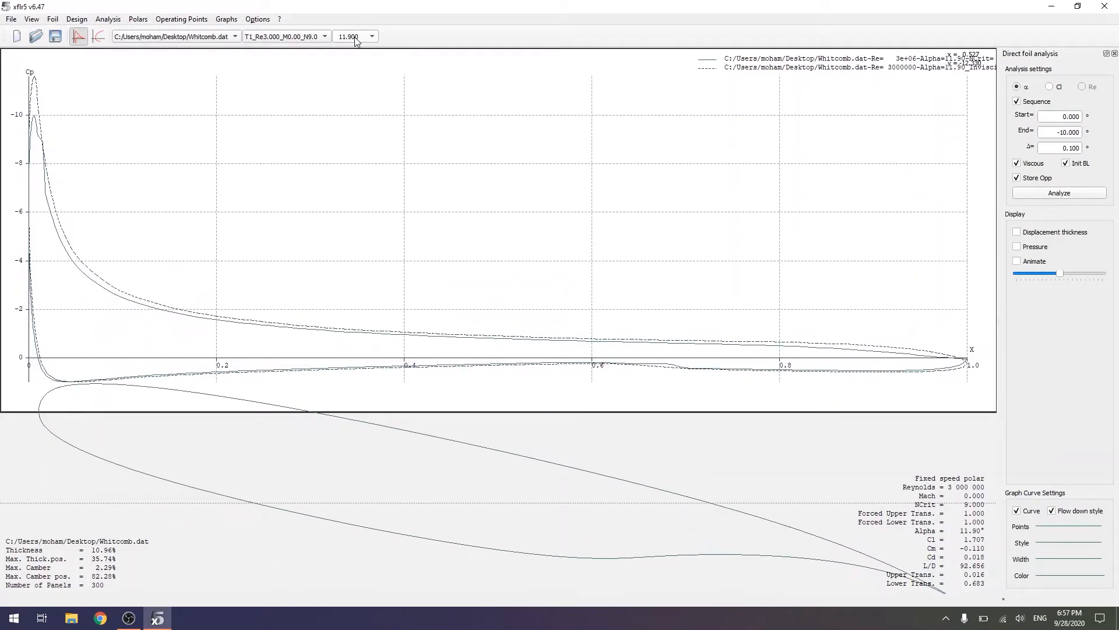
scroll(354, 37, "up", 20)
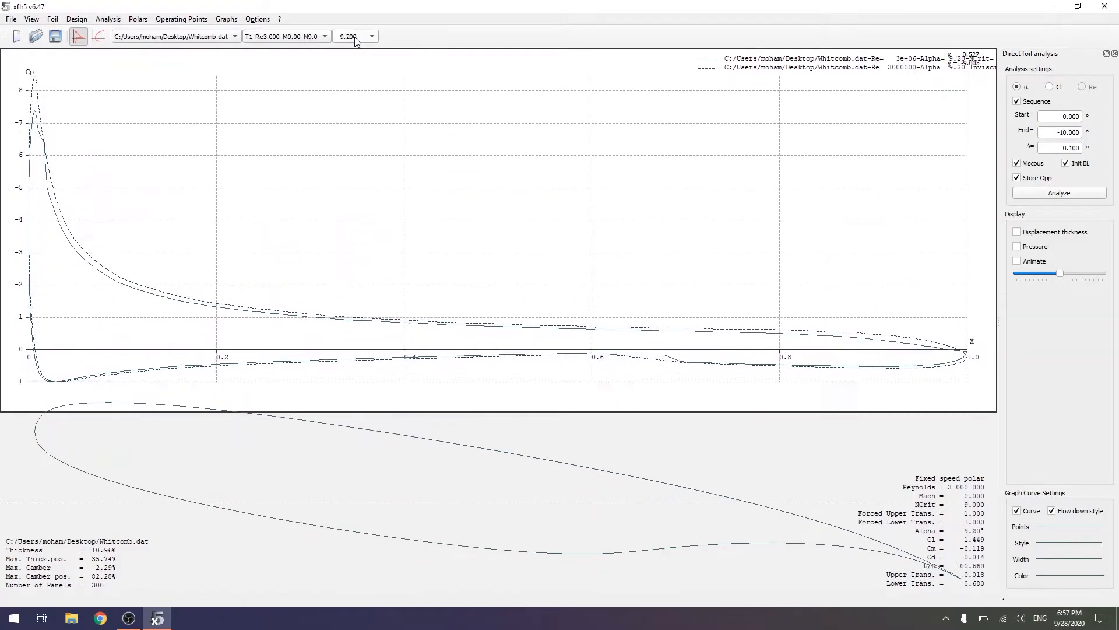
scroll(356, 37, "up", 20)
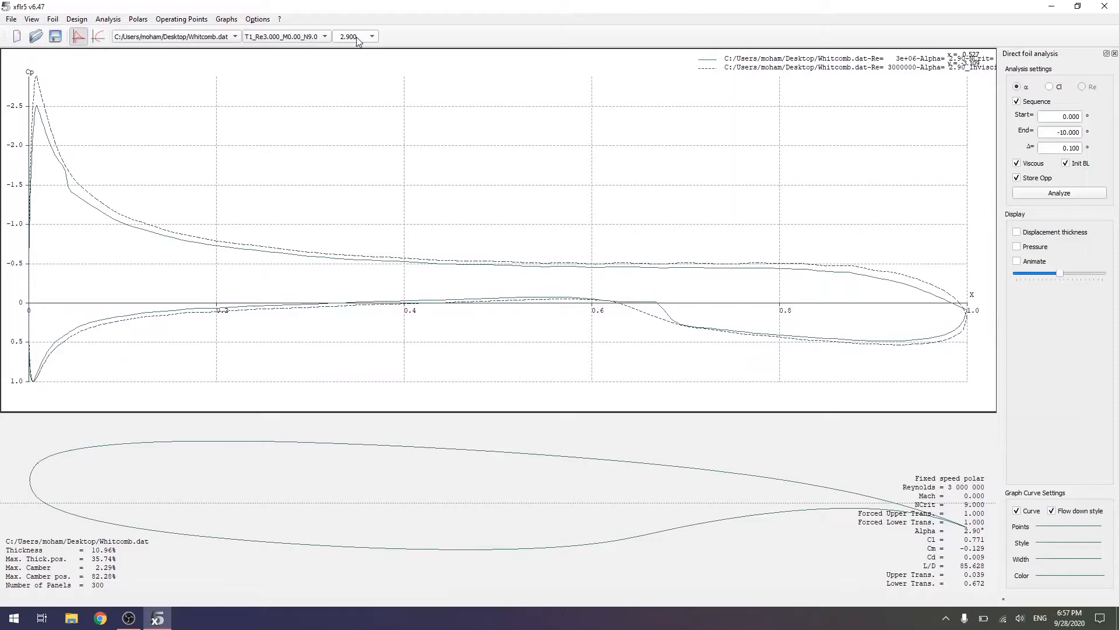
scroll(355, 37, "up", 20)
scroll(355, 37, "up", 20)
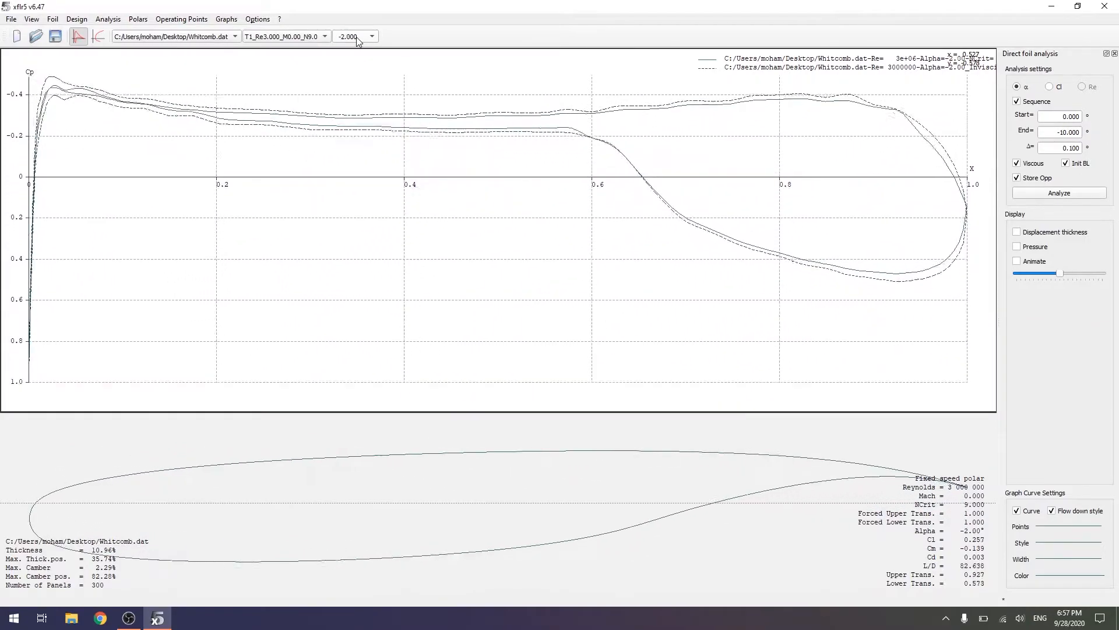
scroll(355, 37, "up", 12)
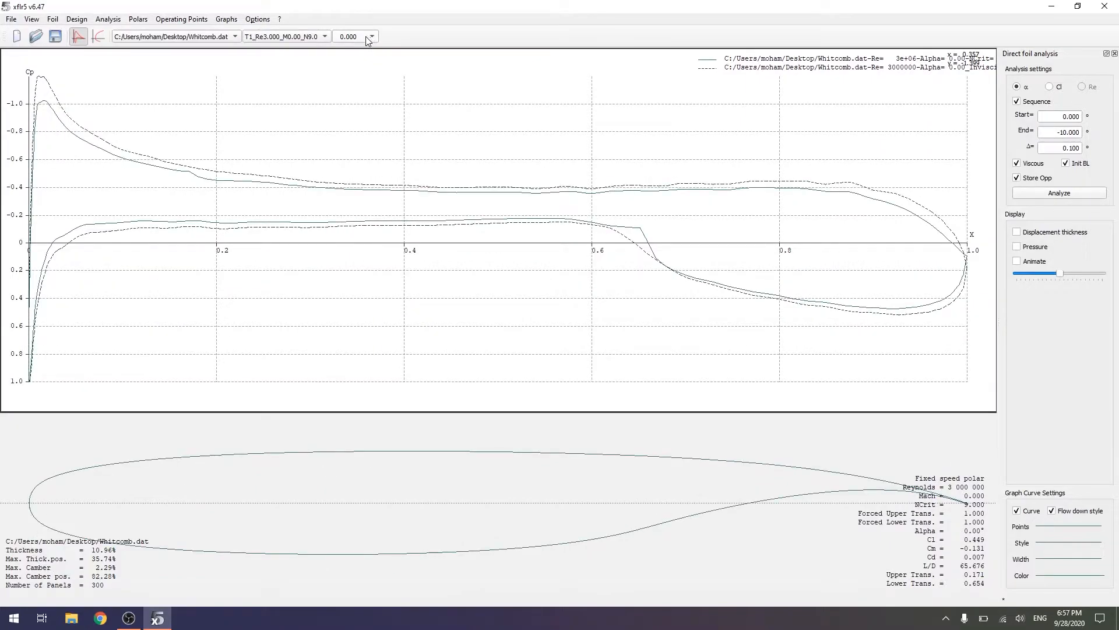
Step: Choose the 12.000° operating point as the current one
left_click(369, 37)
scroll(353, 142, "up", 7)
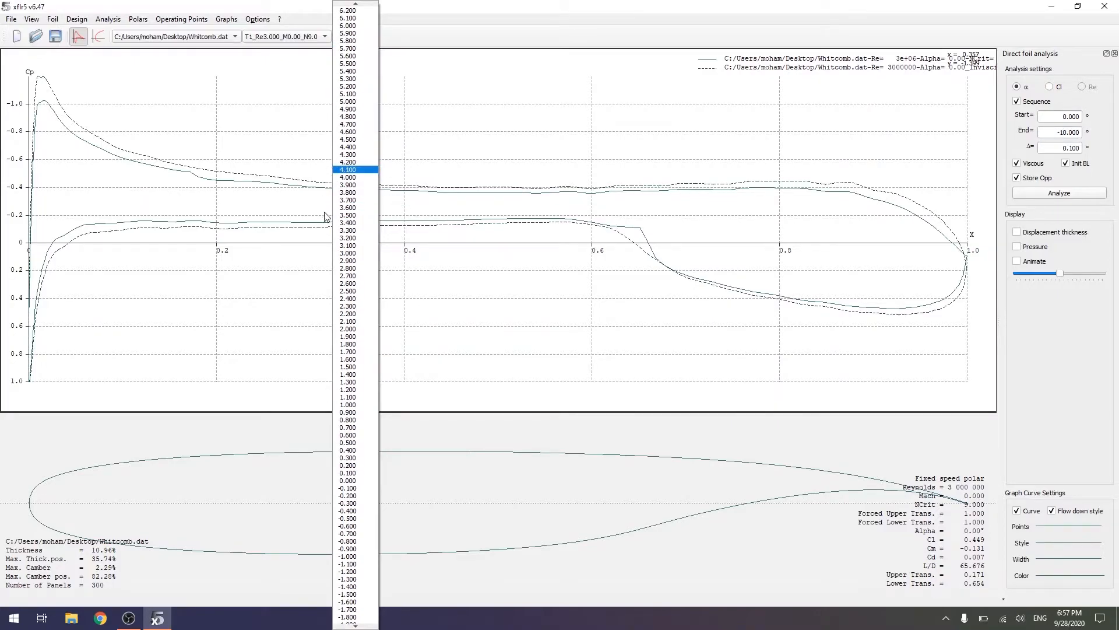
scroll(356, 216, "up", 20)
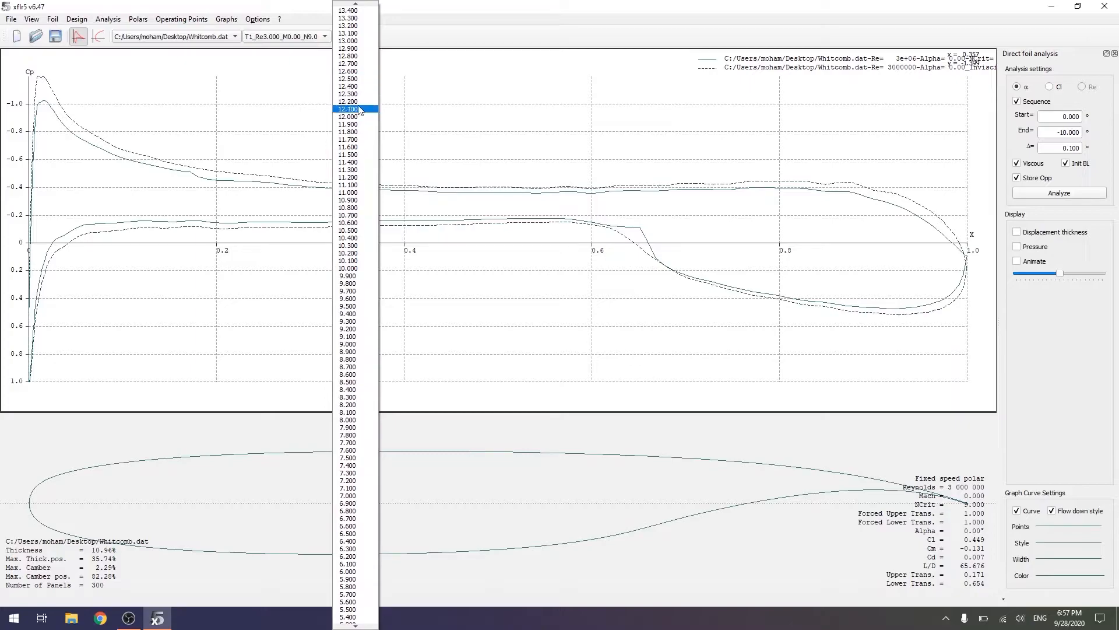
left_click(356, 116)
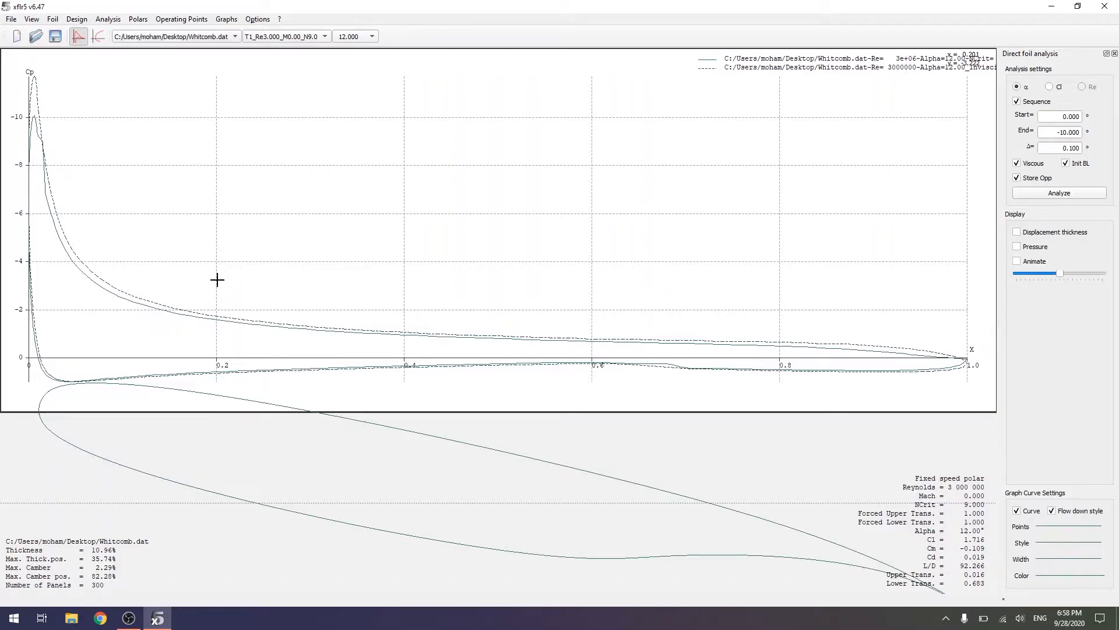
Step: Export the boundary layer data of the current operating point to the Desktop as the text file BL.txt
left_click(182, 21)
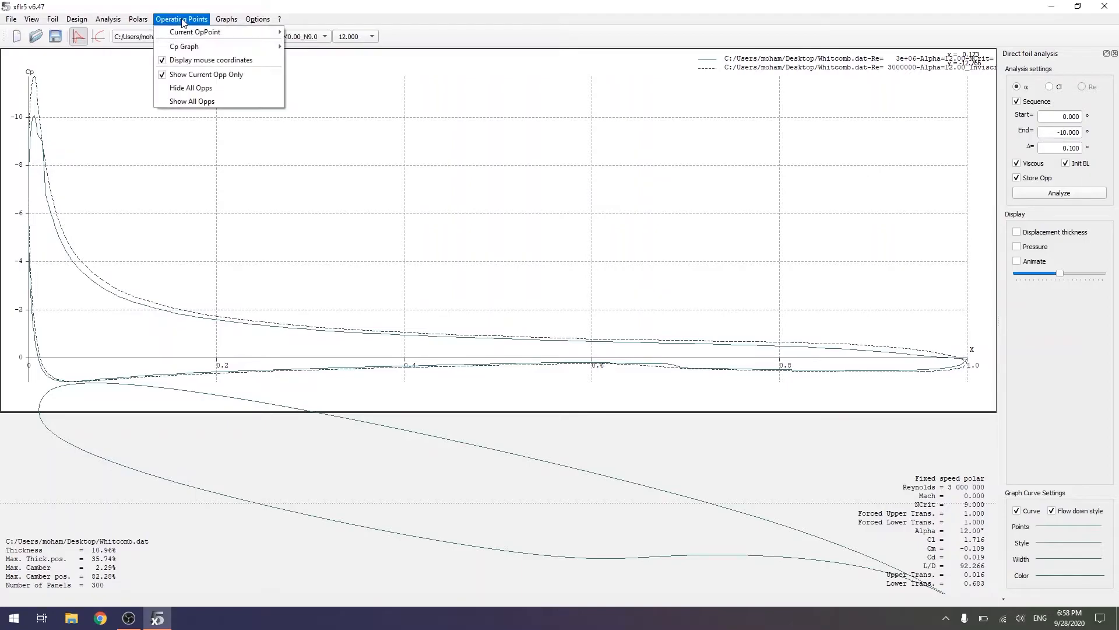
mouse_move(184, 34)
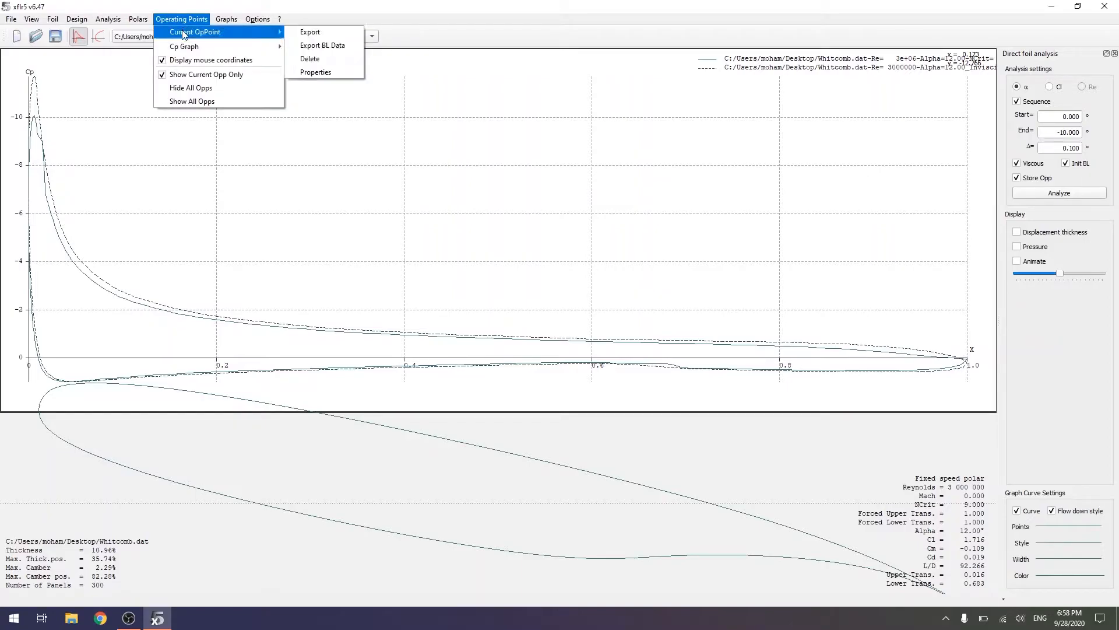
left_click(331, 51)
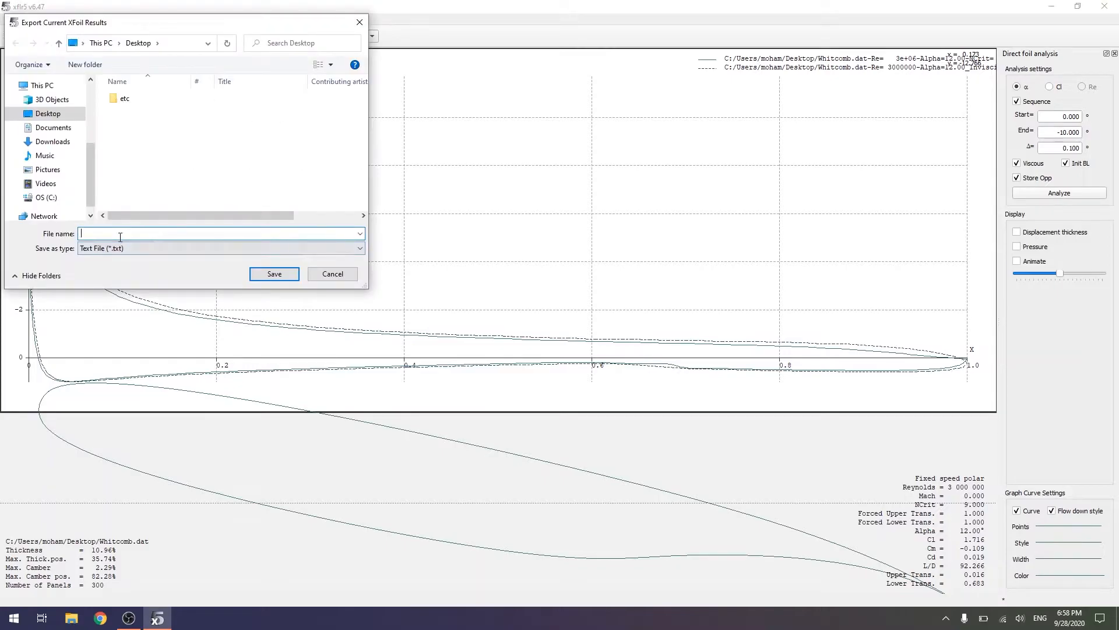
left_click(281, 274)
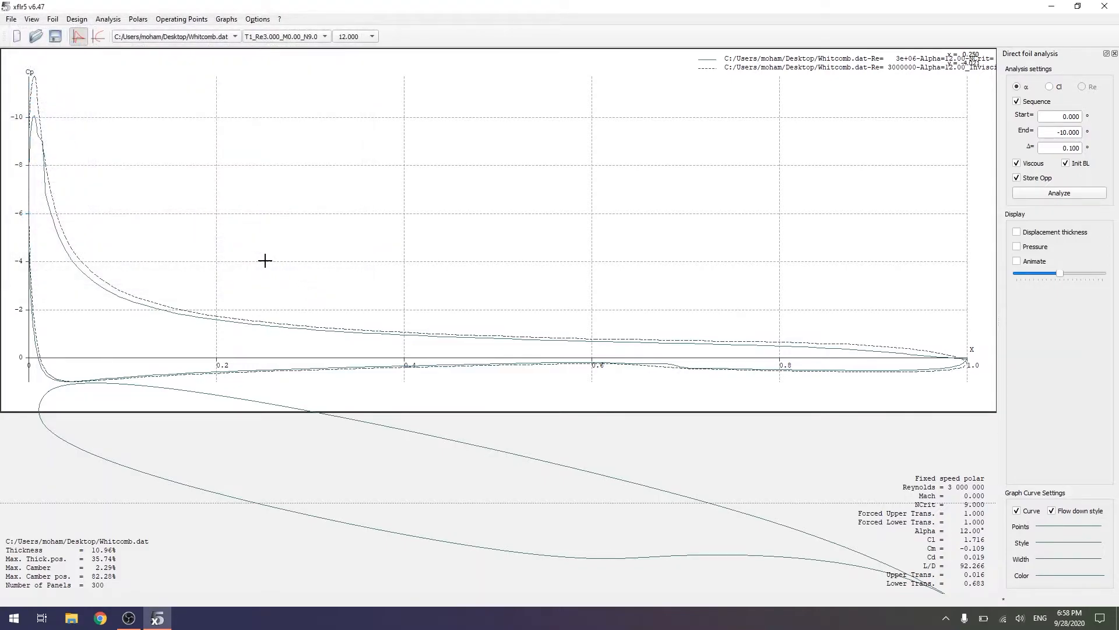
Step: Open the exported BL.txt from the desktop in Notepad and dock its window to half the screen
key("super+d")
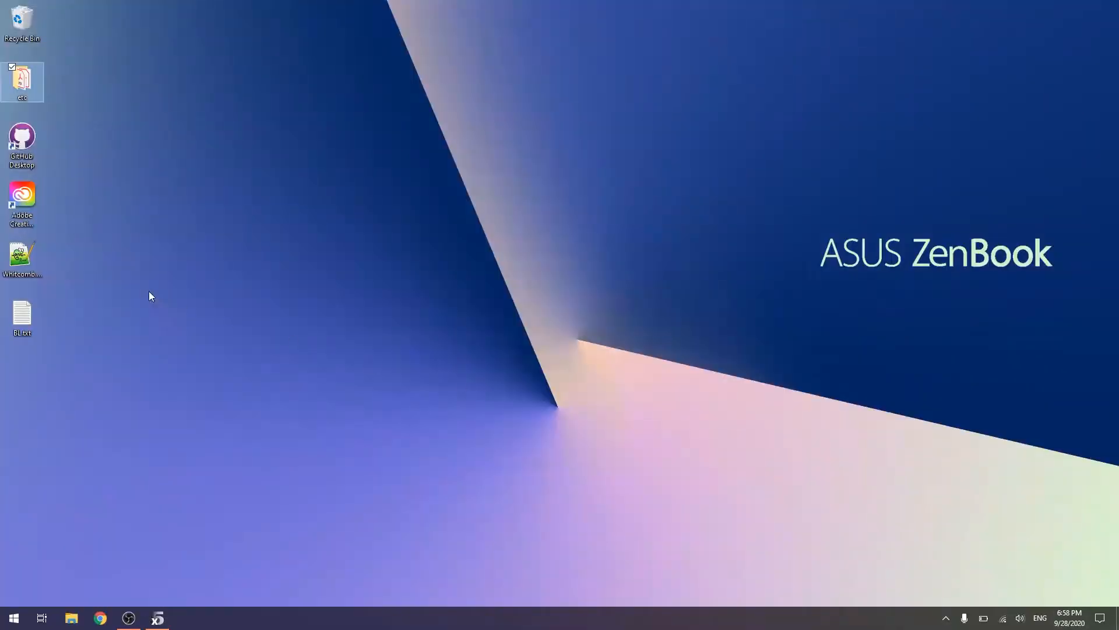
double_click(29, 322)
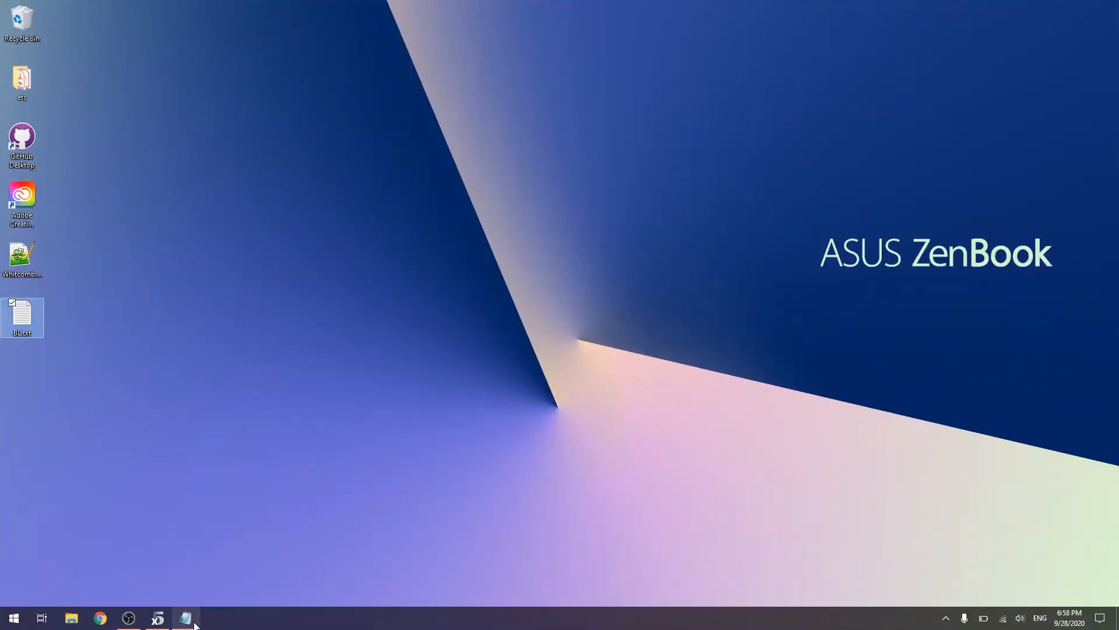
left_click_drag(527, 53, 1, 55)
left_click(348, 213)
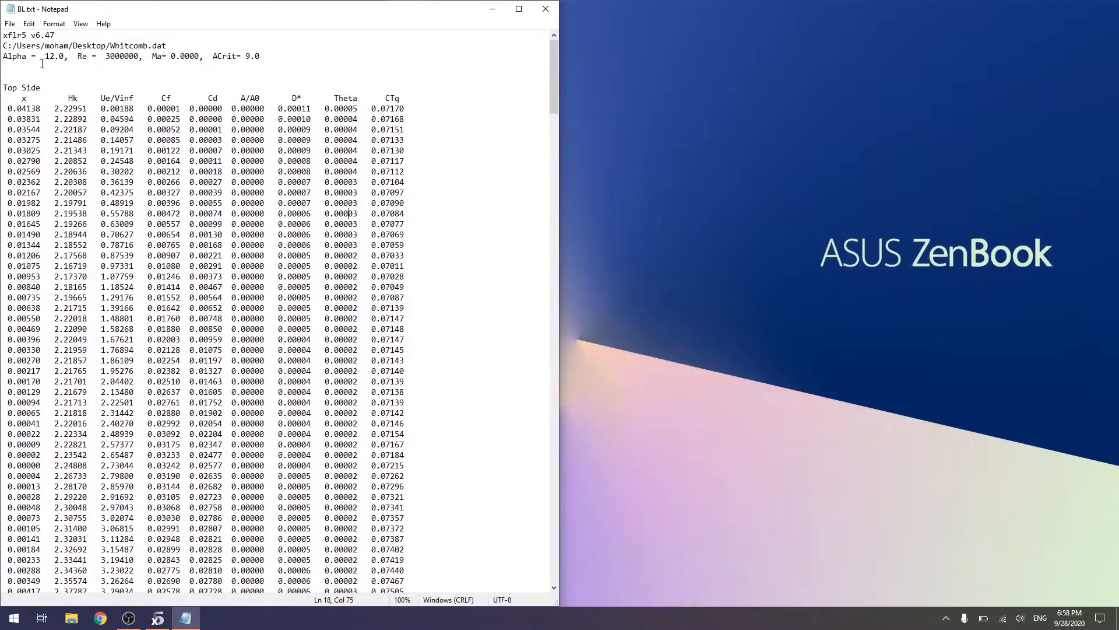
Step: Examine the header of BL.txt: the airfoil path, angle of attack, Reynolds number, Mach number and the Top Side heading
triple_click(131, 47)
left_click_drag(4, 57, 261, 57)
left_click(240, 57)
left_click_drag(45, 56, 64, 56)
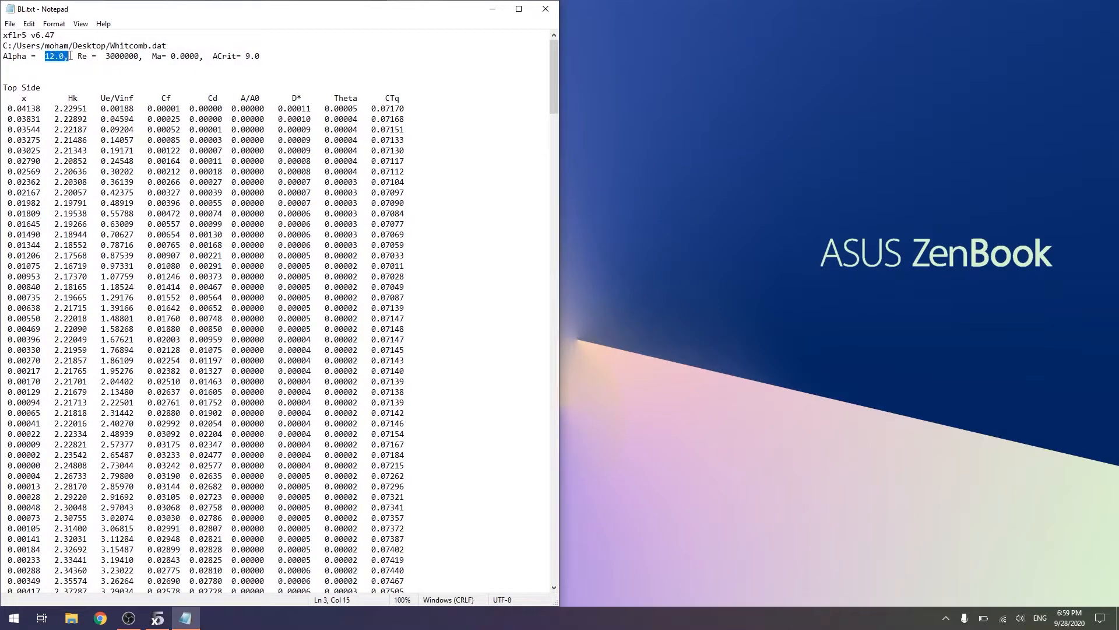
double_click(123, 56)
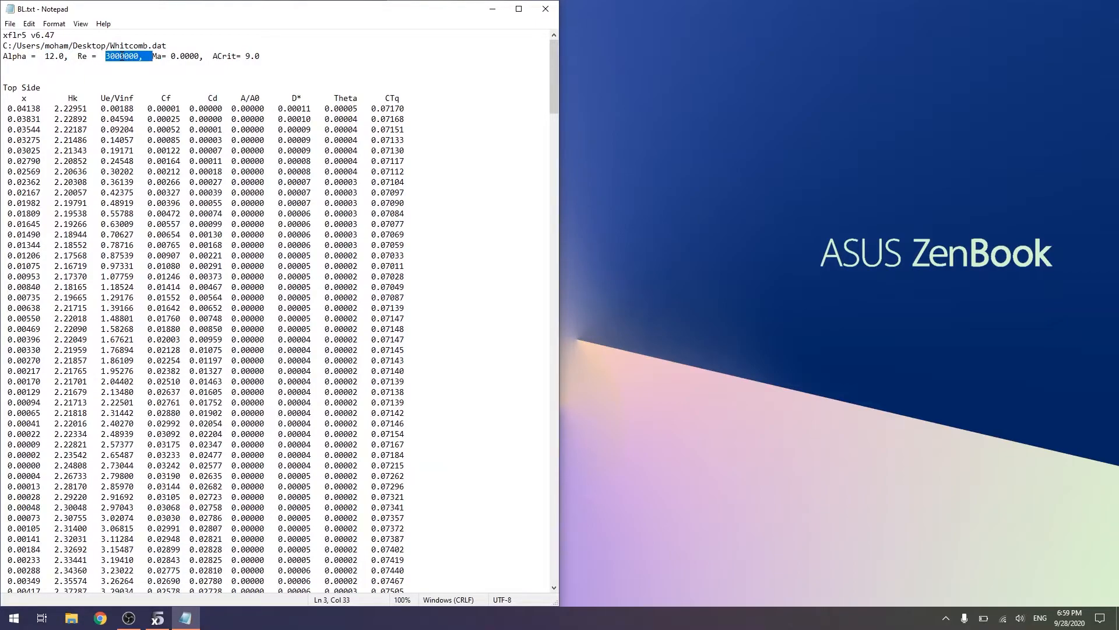
left_click(185, 56)
left_click_drag(48, 89, 50, 79)
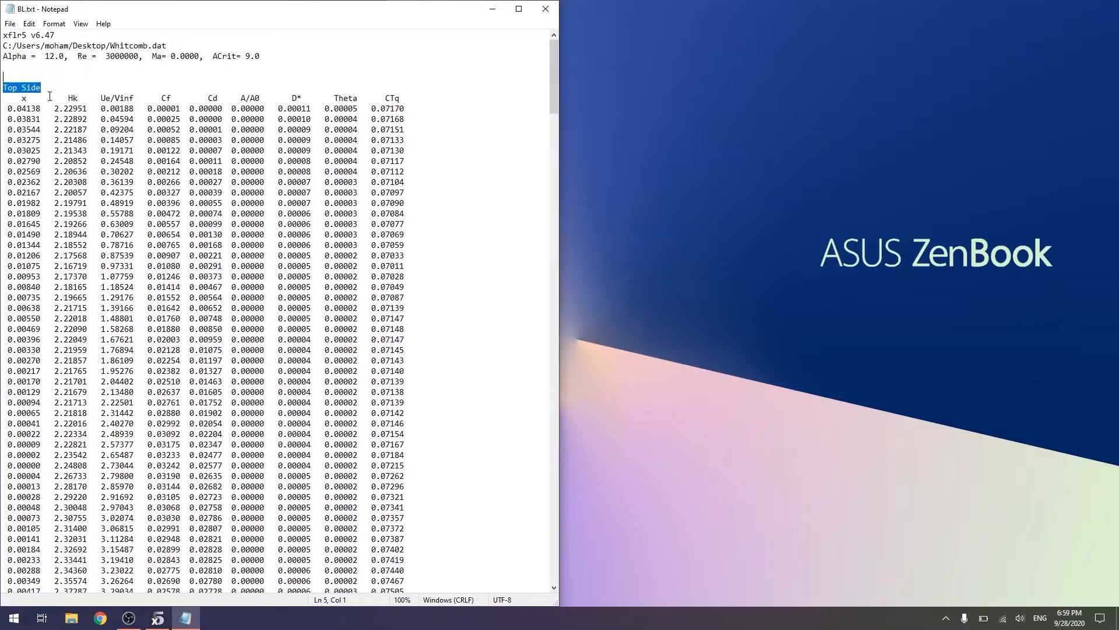
Step: Examine the Top Side table's columns, from x and Hk to the skin friction coefficient Cf, and its first data rows
left_click(44, 108)
double_click(25, 99)
double_click(73, 98)
double_click(166, 99)
left_click_drag(7, 109, 85, 141)
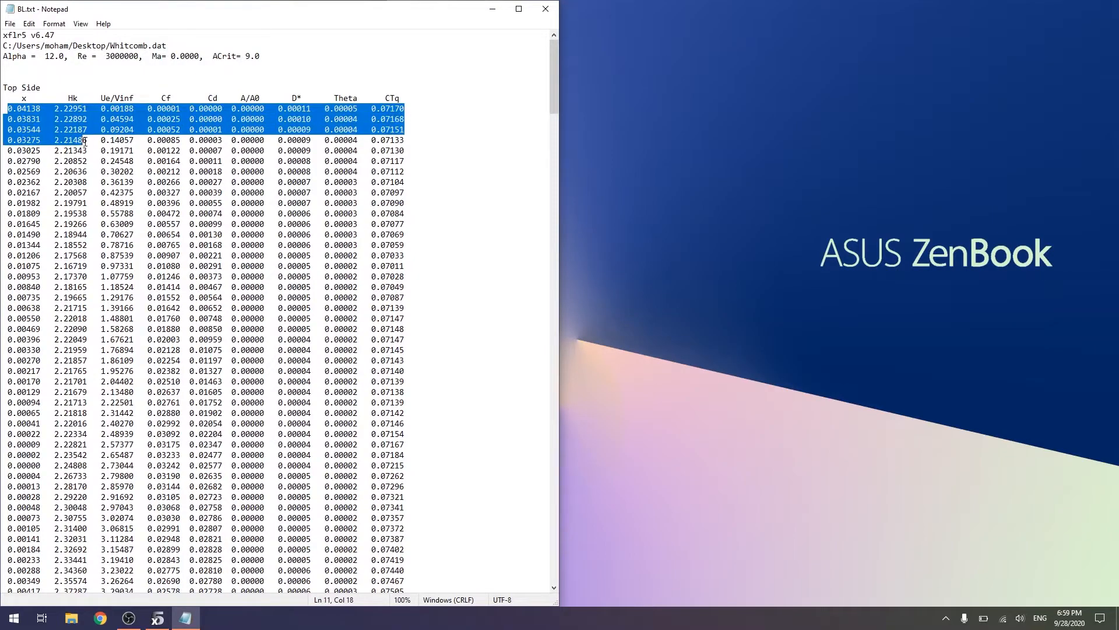
left_click(87, 151)
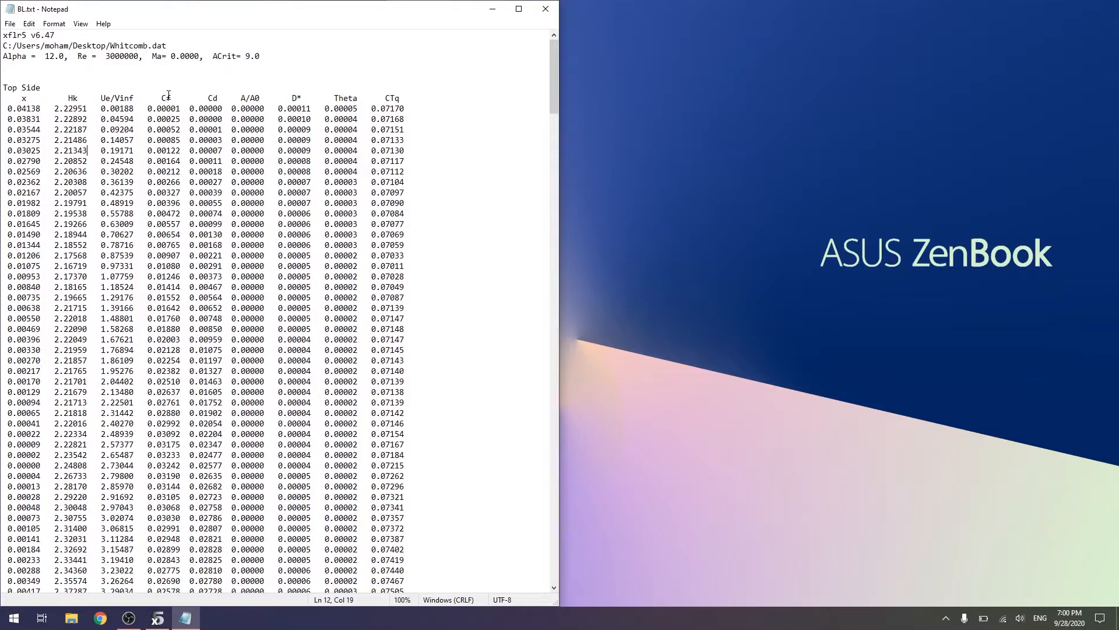
double_click(168, 97)
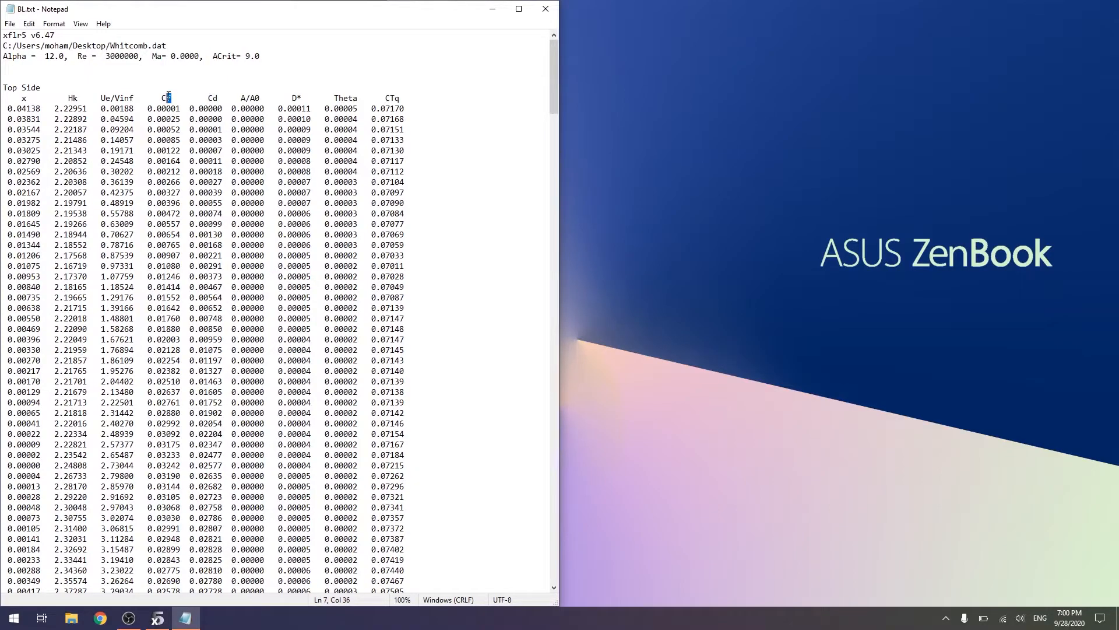
double_click(23, 97)
Step: Follow the Cf column down the Top Side table and check the rows where its sign changes
scroll(158, 206, "down", 1)
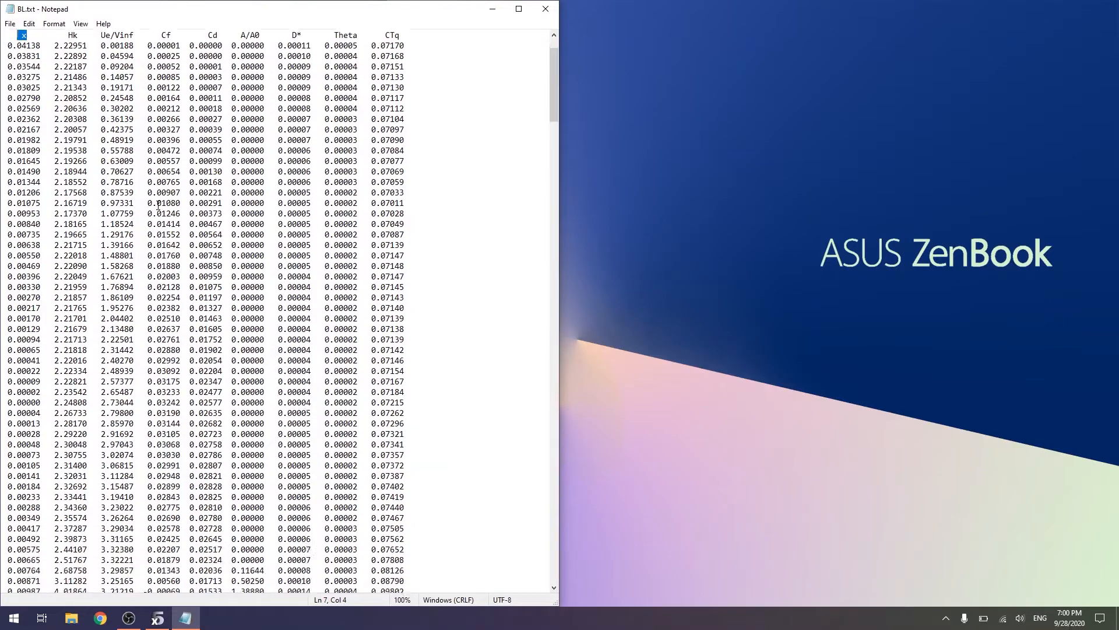
scroll(158, 205, "down", 12)
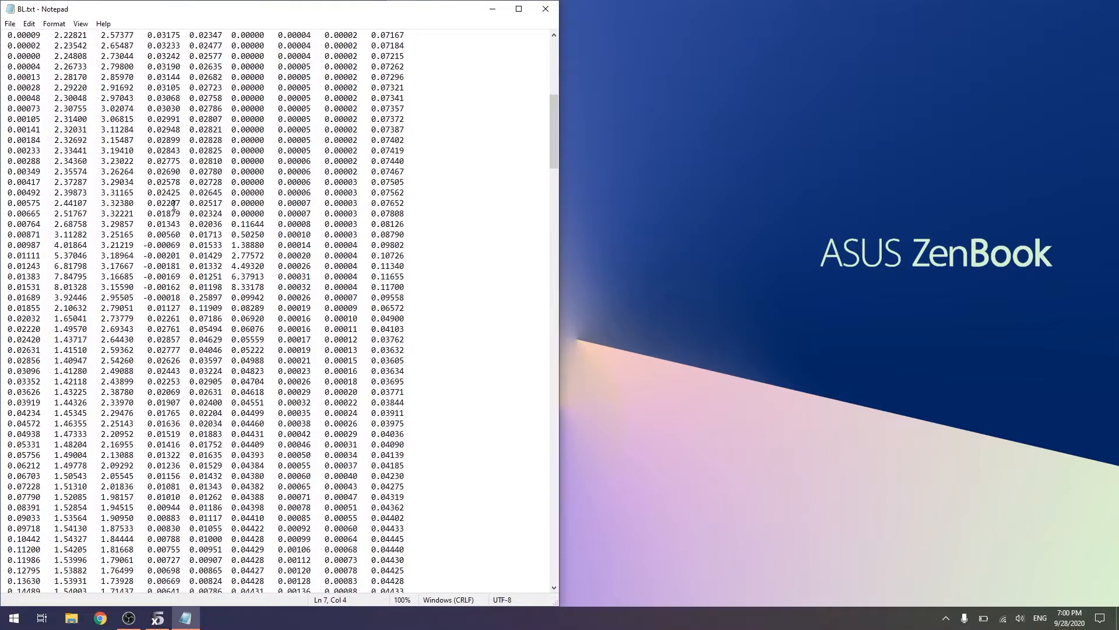
left_click_drag(165, 234, 164, 241)
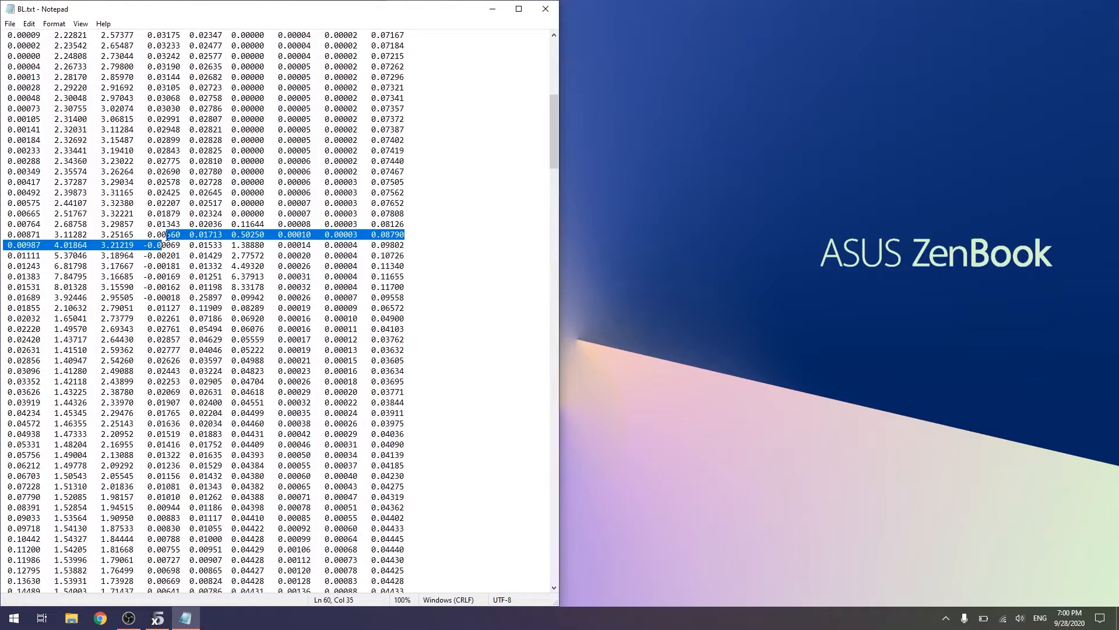
double_click(165, 234)
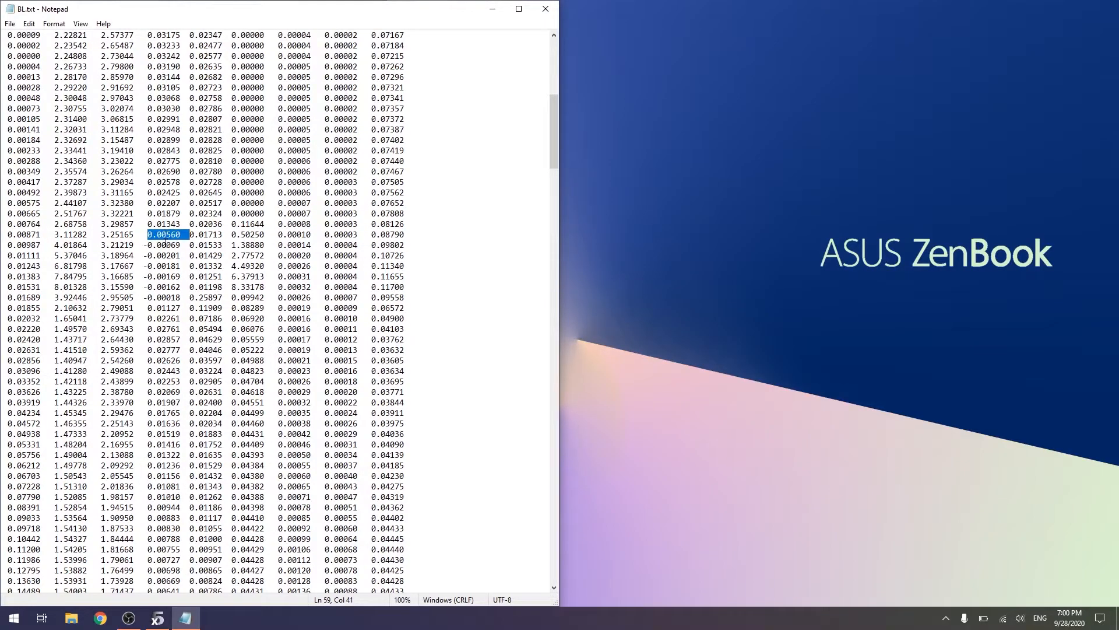
double_click(162, 245)
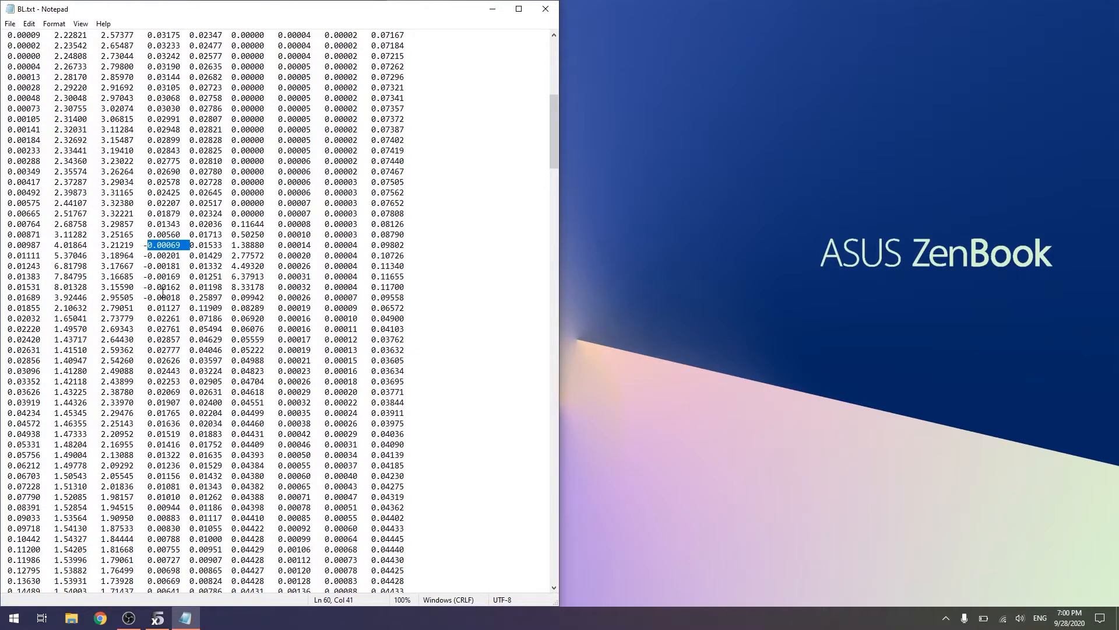
mouse_move(143, 297)
left_mouse_down()
mouse_move(167, 296)
mouse_move(144, 297)
mouse_move(147, 308)
left_mouse_up()
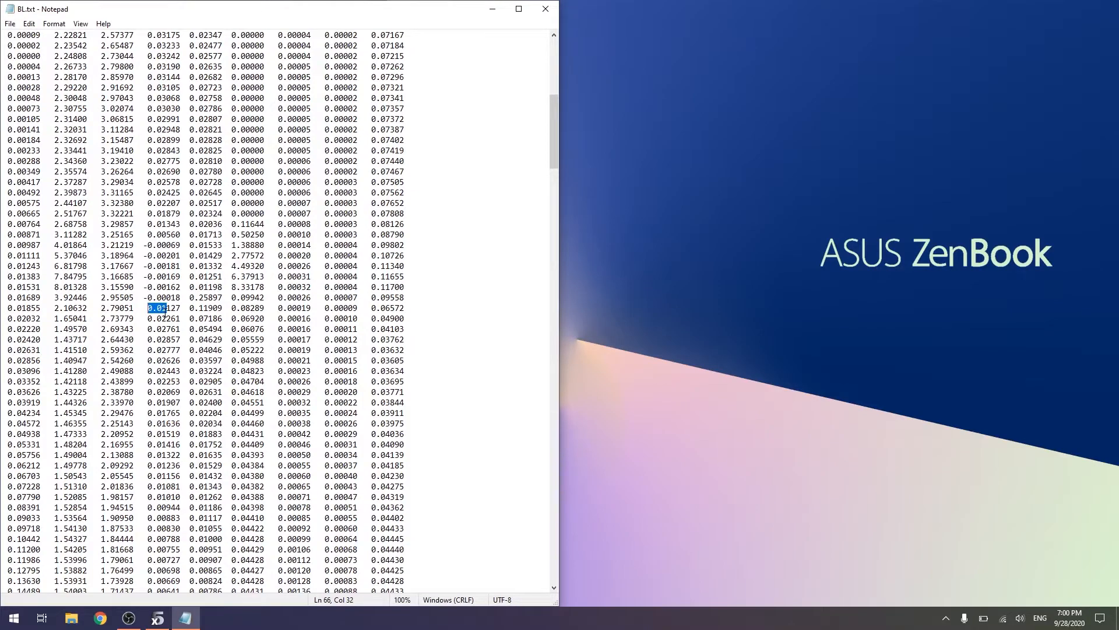
Step: Read through the remaining Top Side rows and the Bottom Side section of the boundary layer data
scroll(165, 311, "down", 20)
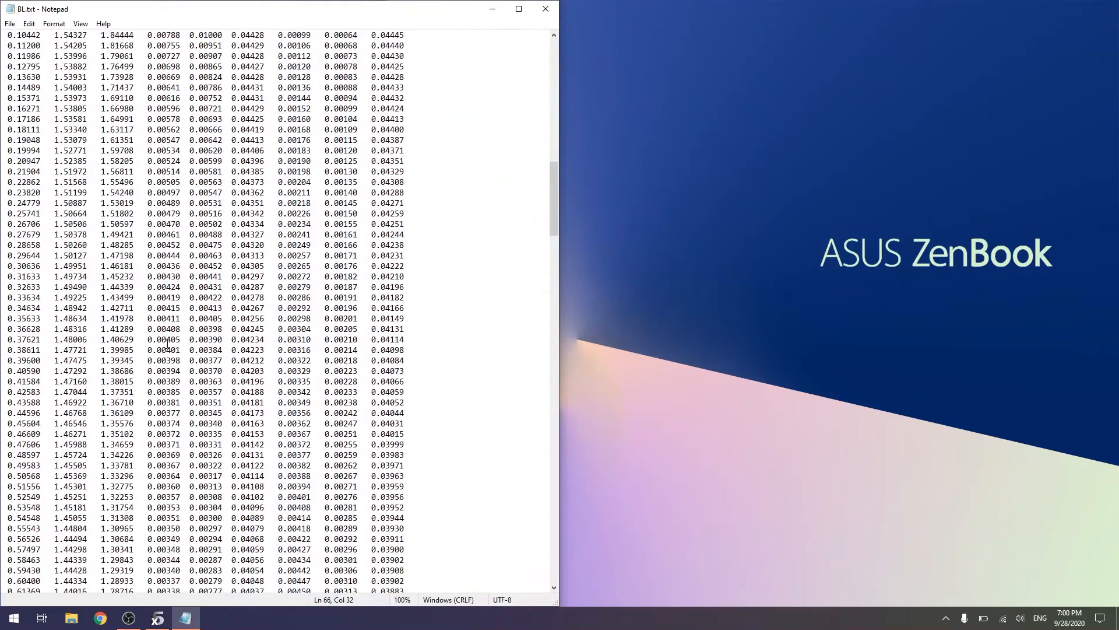
scroll(169, 353, "down", 6)
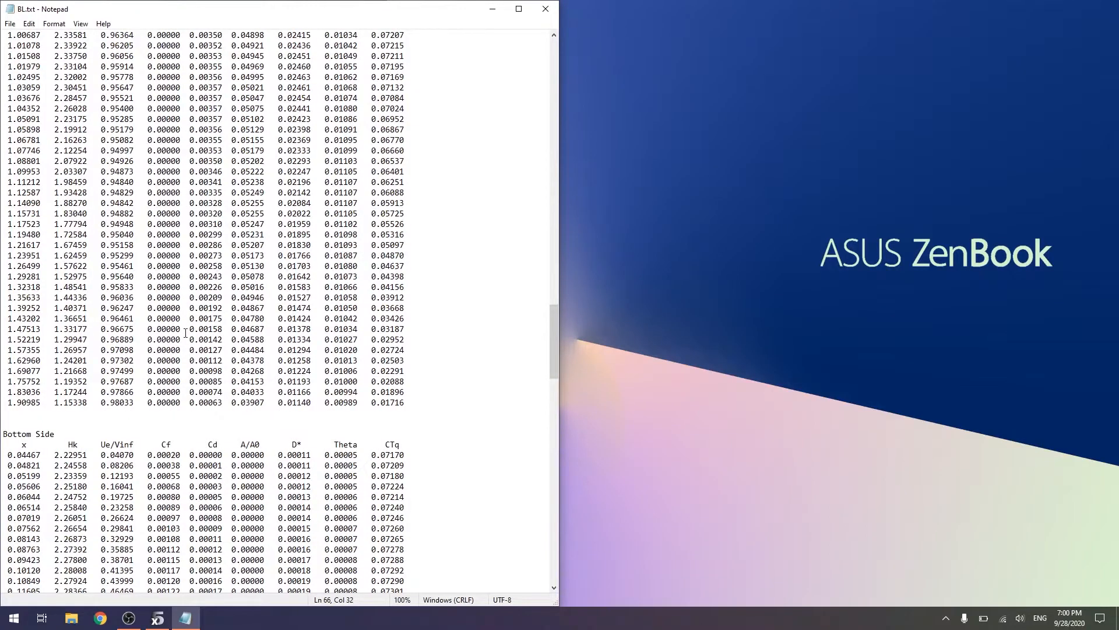
scroll(169, 267, "up", 4)
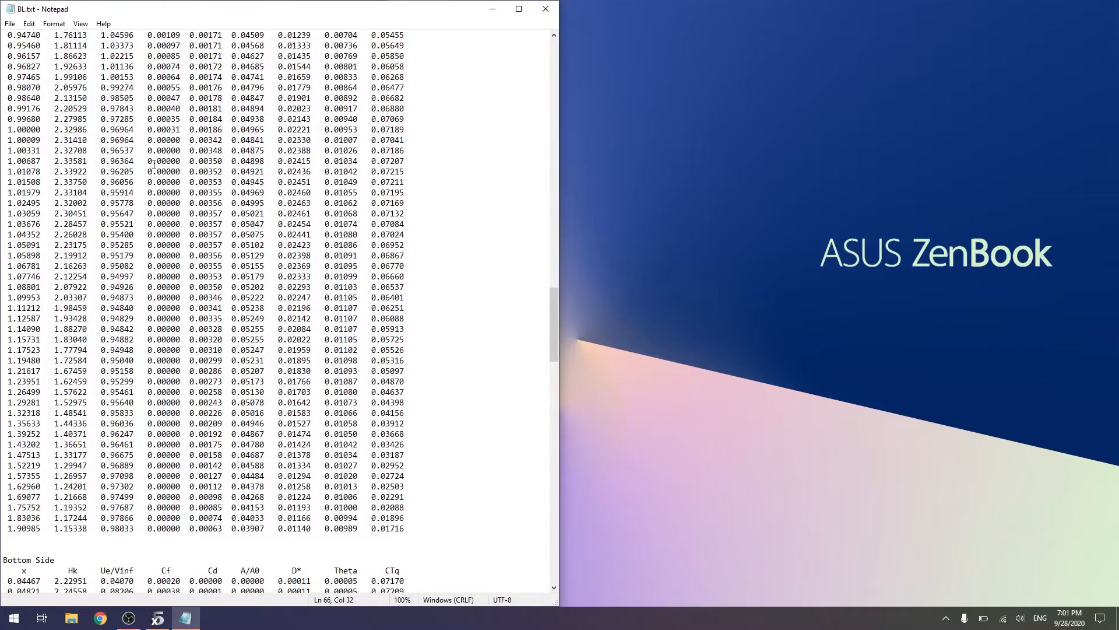
scroll(159, 200, "down", 12)
left_click_drag(54, 181, 3, 181)
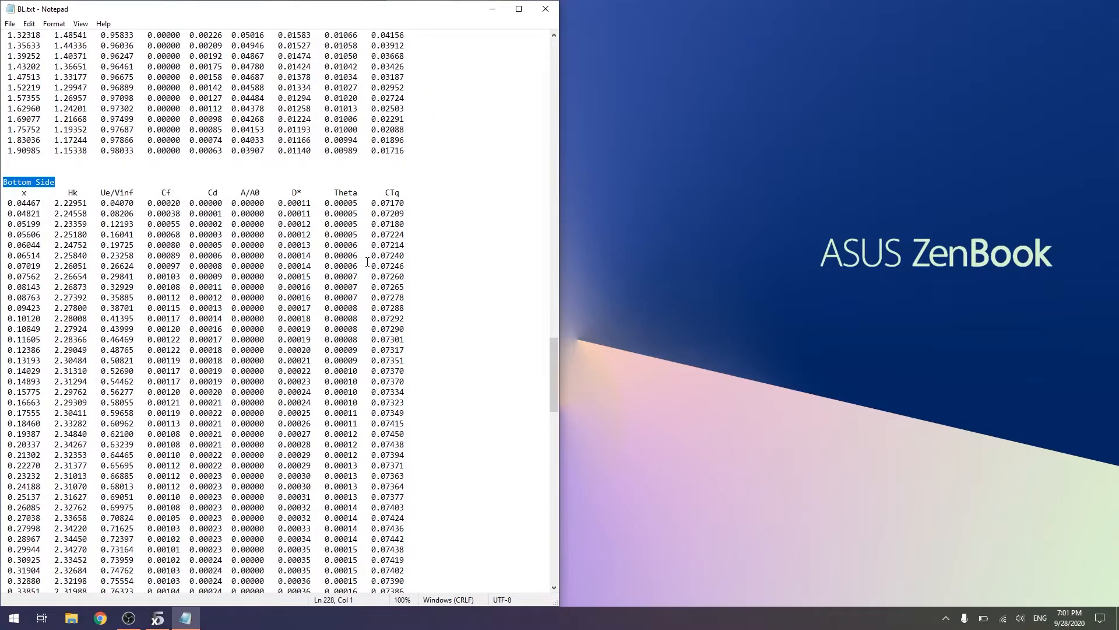
scroll(249, 324, "down", 20)
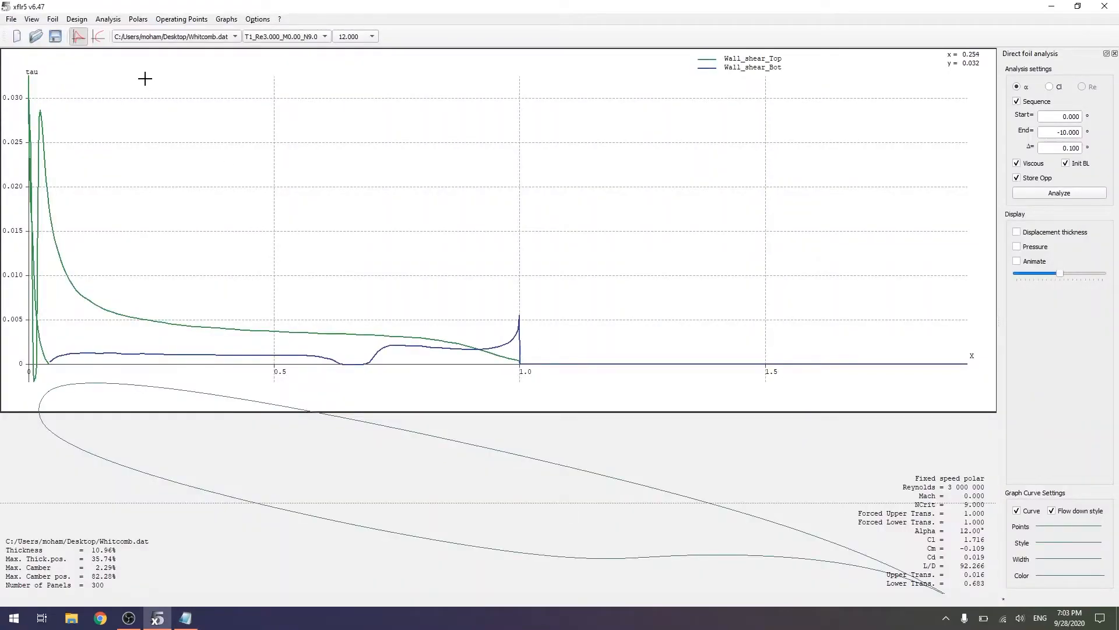
Step: Switch to the polar view and examine the five polar graphs one at a time, followed by the first two together
left_click(99, 39)
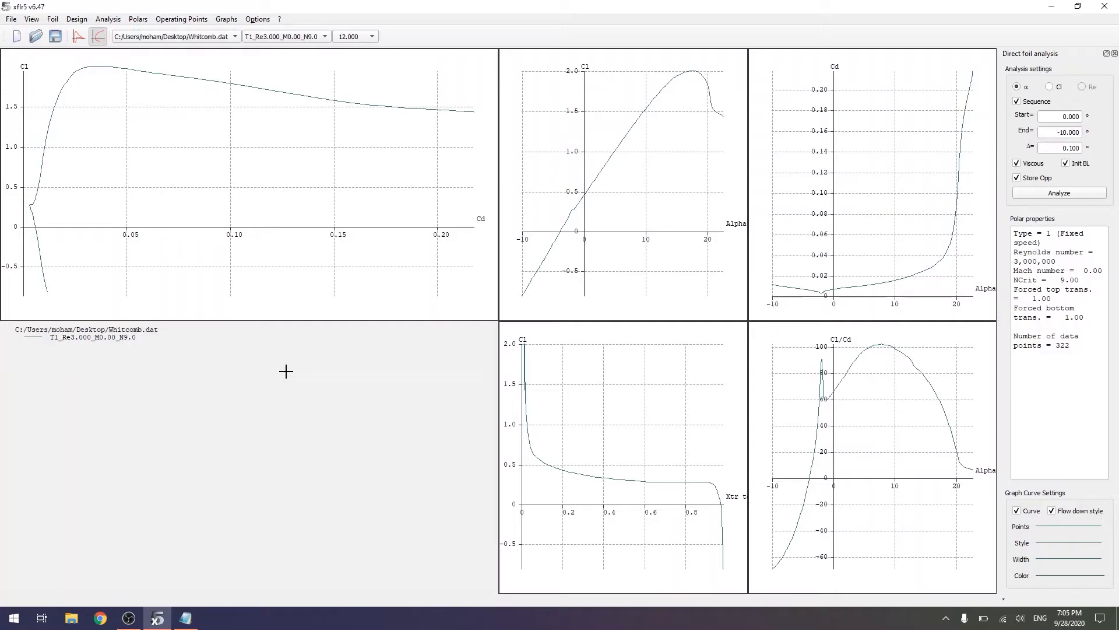
key("1")
key("2")
key("3")
key("4")
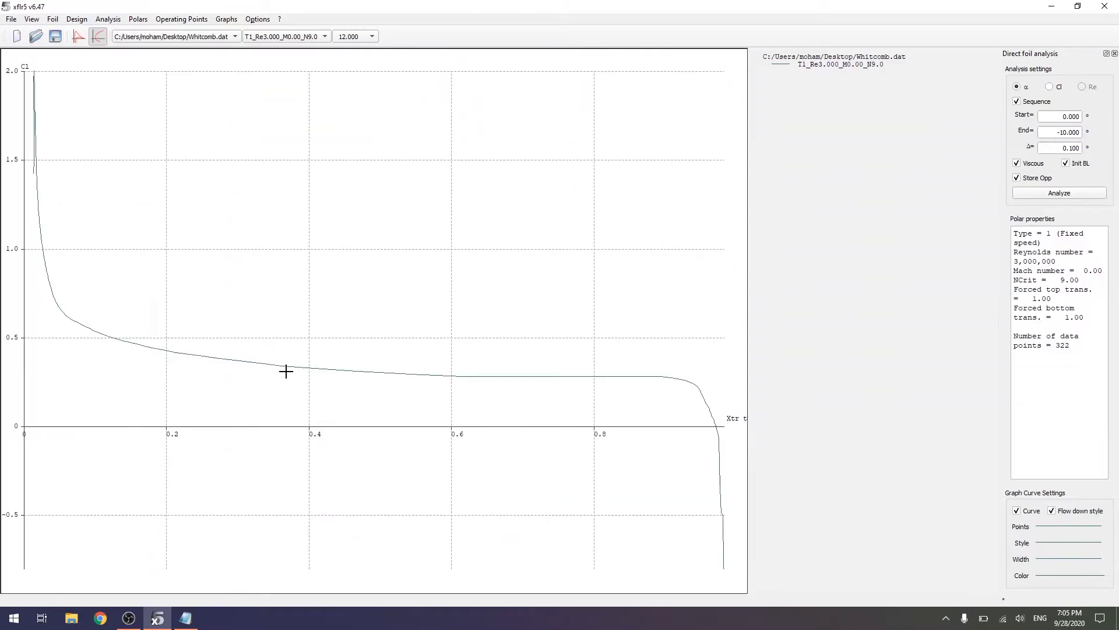
key("5")
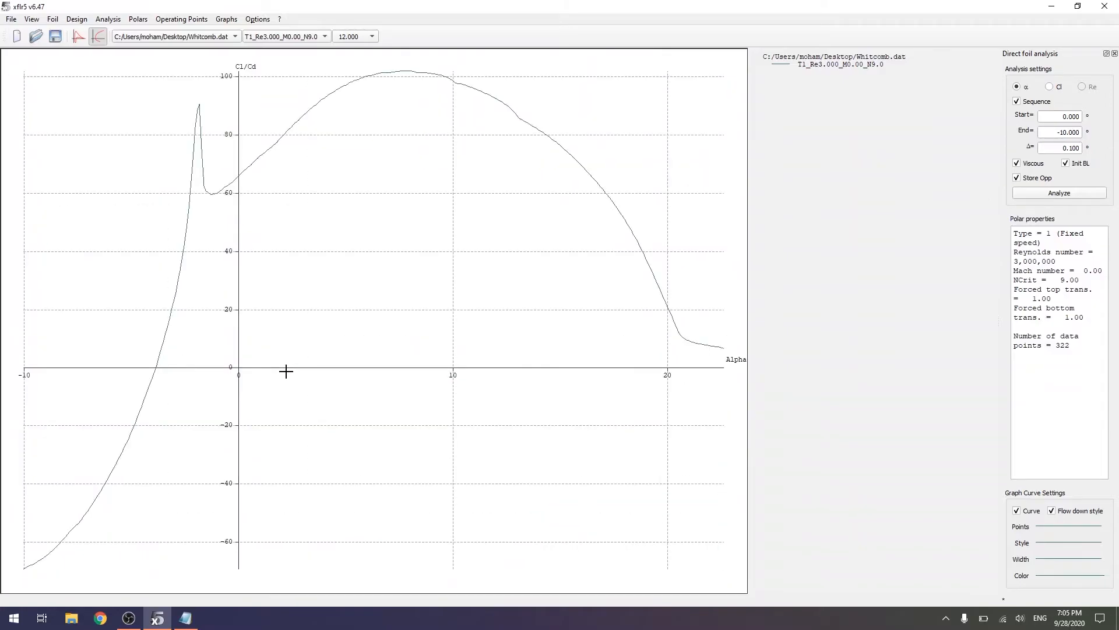
key("t")
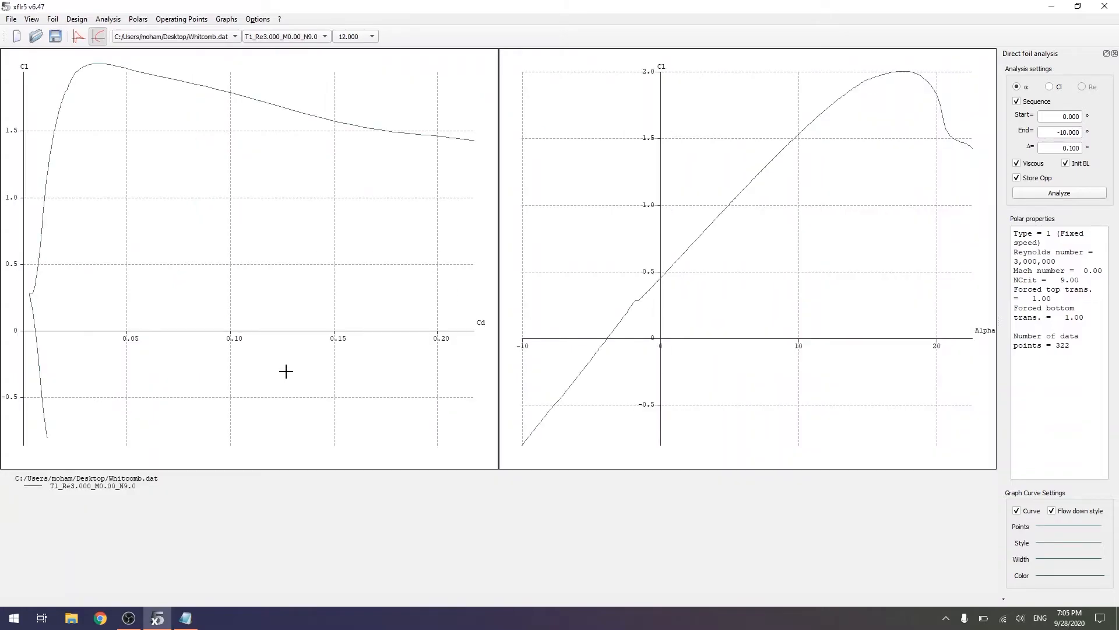
Step: Show all polar graphs together and review the axis variables available for the Cl versus Cd graph
key("a")
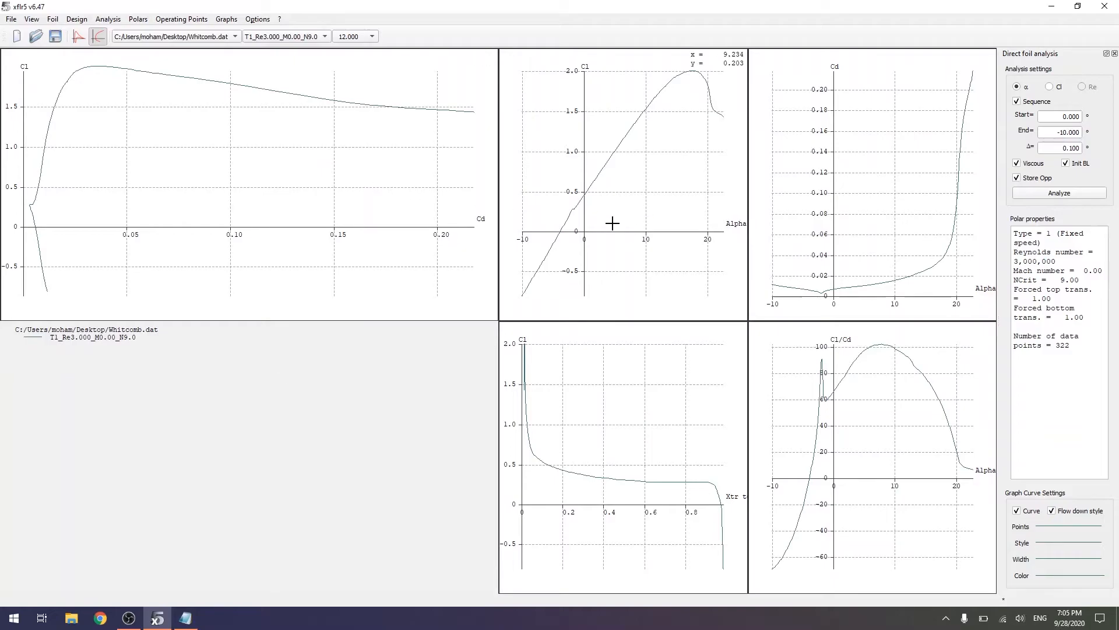
double_click(342, 198)
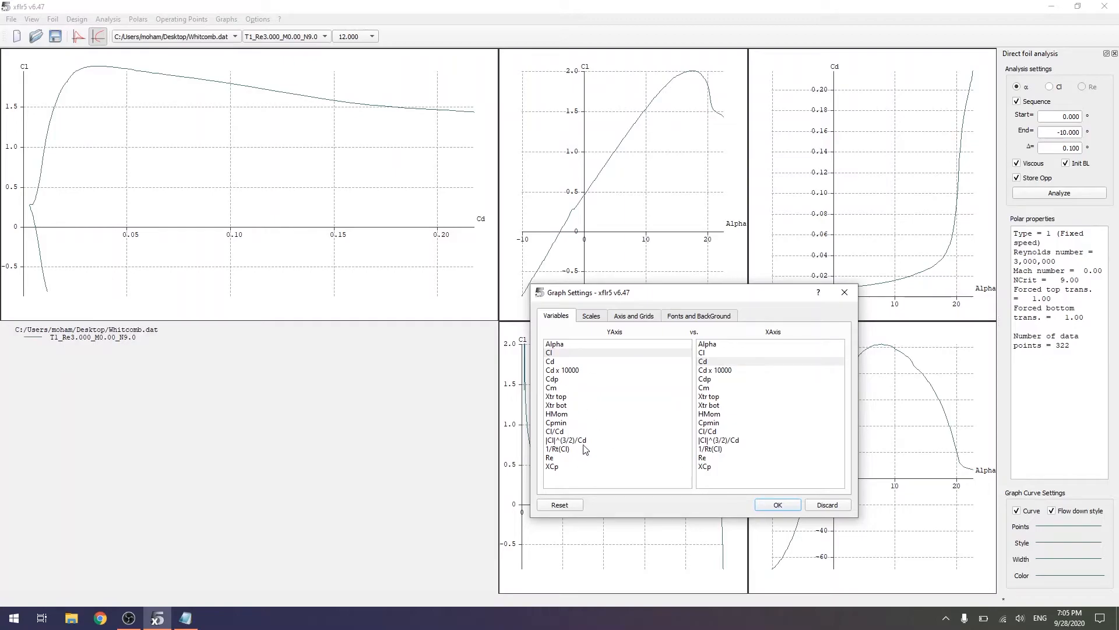
left_click(778, 505)
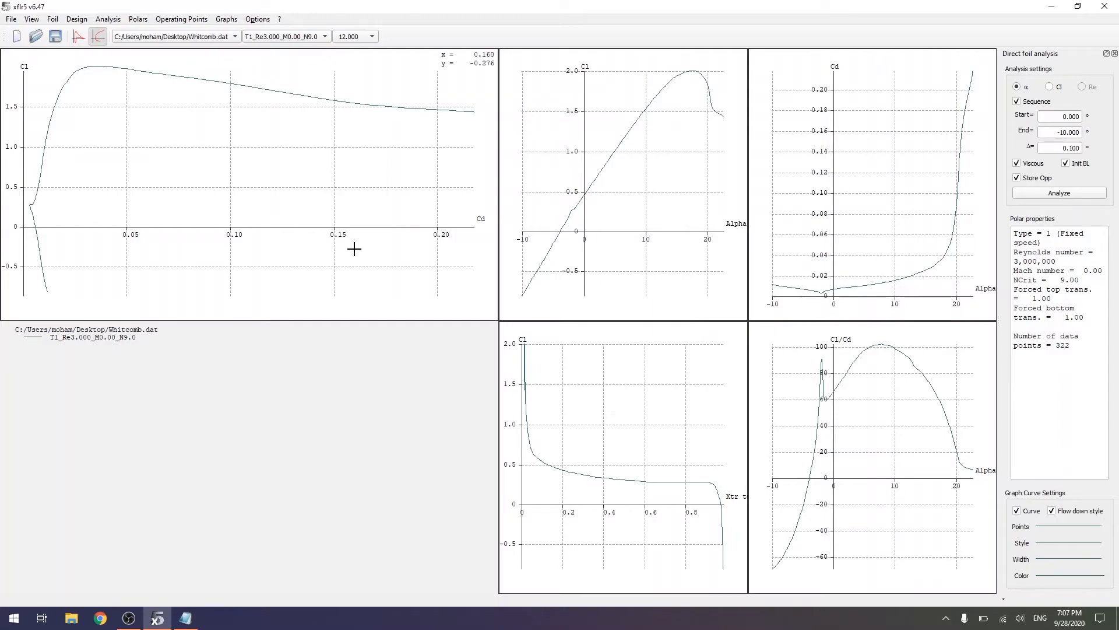
Step: Export the current polar to the Desktop as the text file T1_Re3.000_M0.00_N9.0.txt
left_click(138, 19)
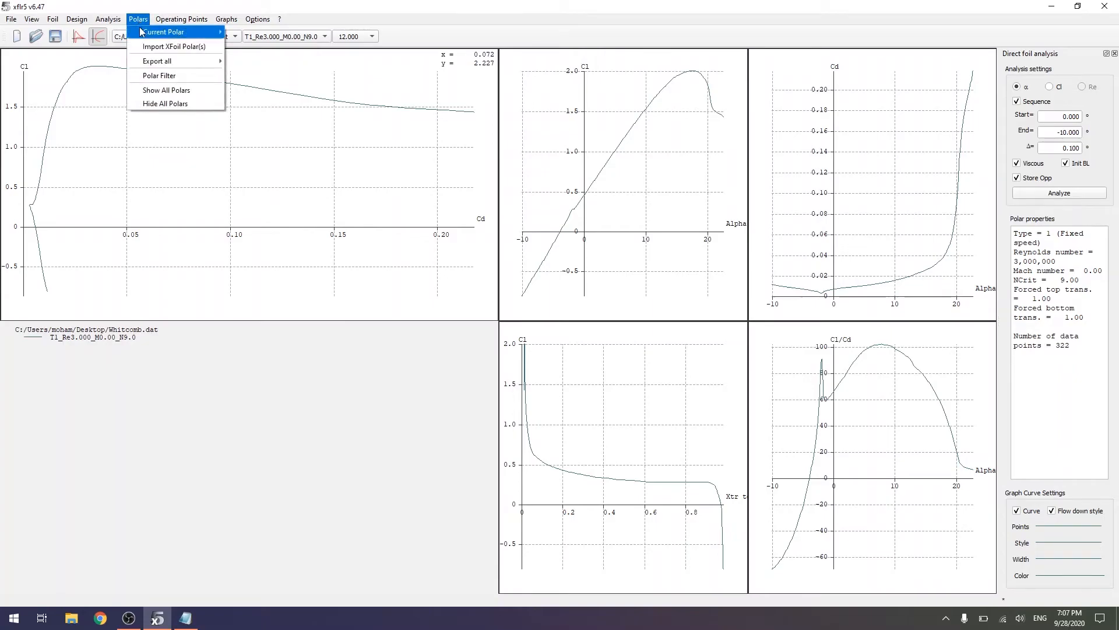
mouse_move(144, 34)
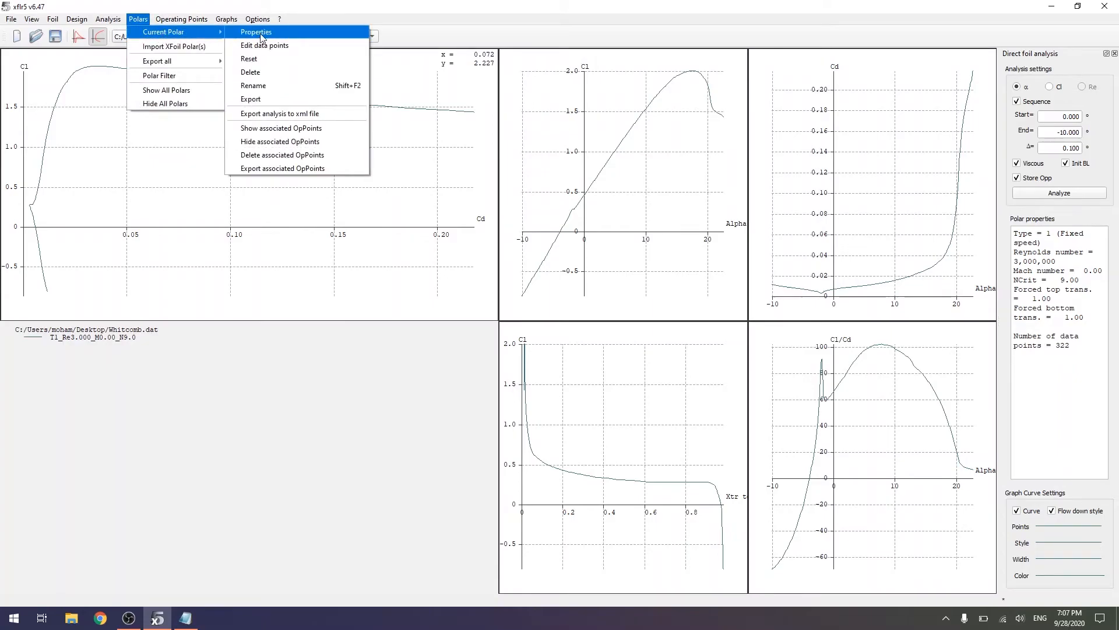
left_click(278, 101)
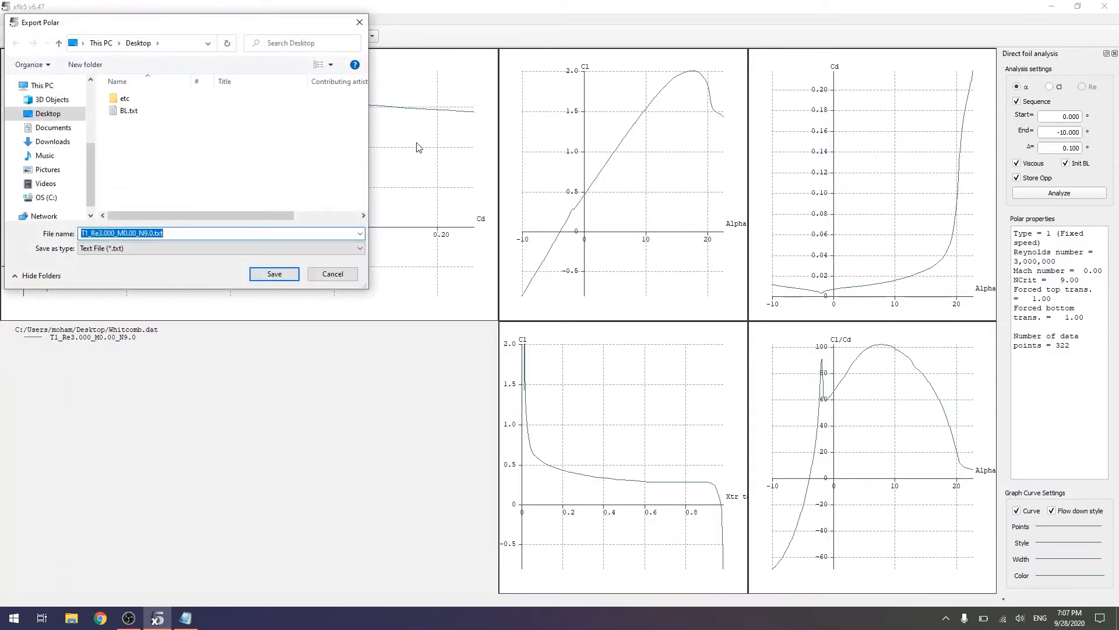
left_click(274, 274)
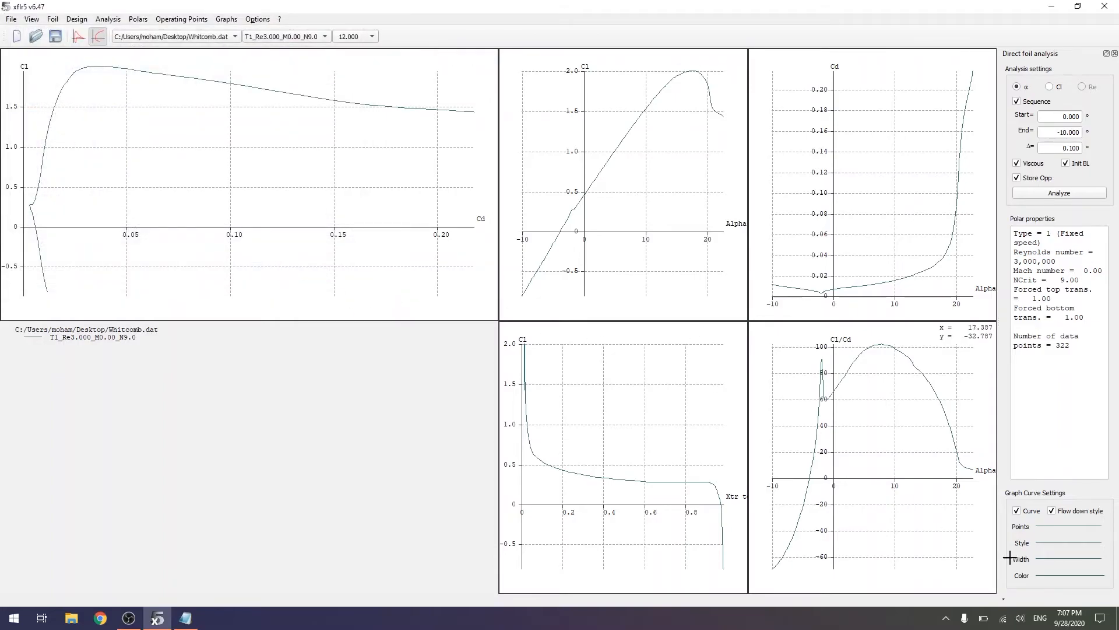
Step: Open the exported T1_Re3.000_M0.00_N9.0.txt from the desktop in Notepad and dock its window to half the screen
left_click(1117, 618)
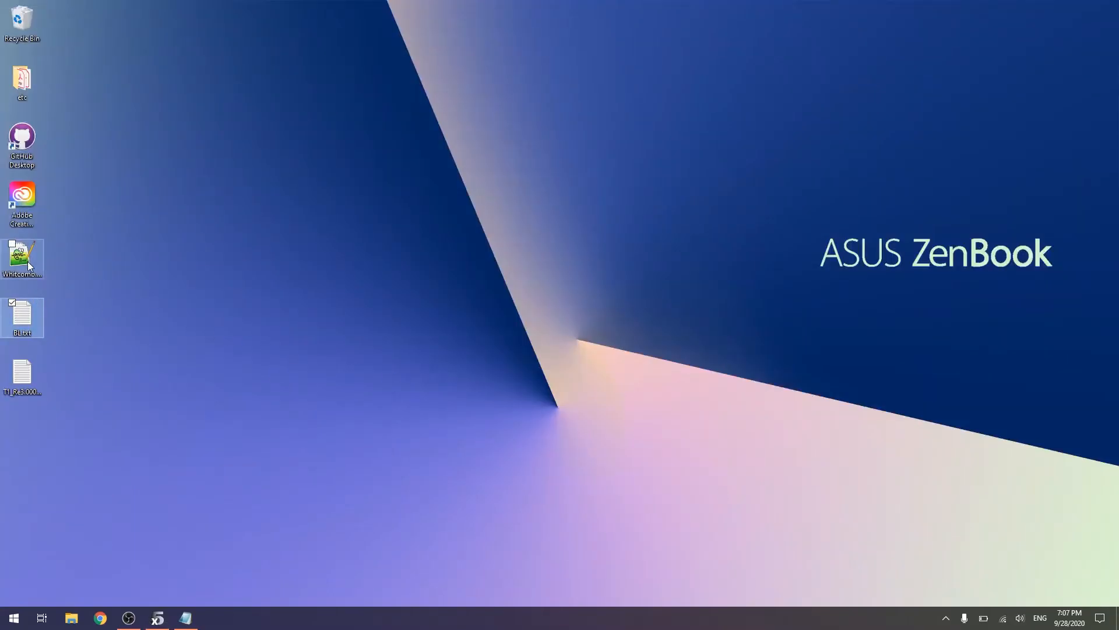
double_click(27, 389)
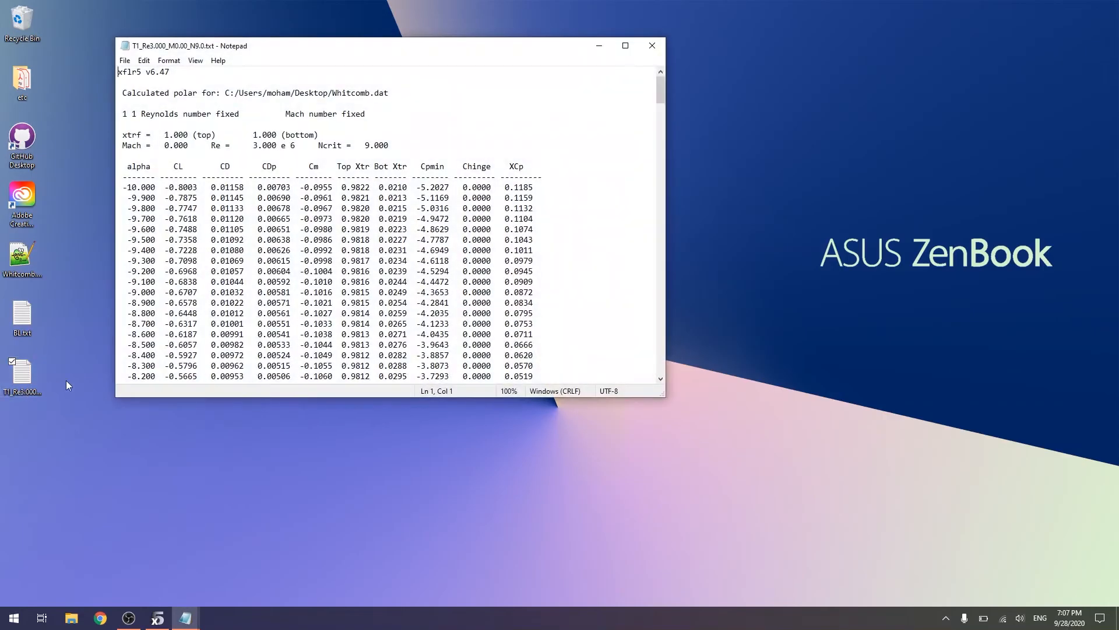
left_click_drag(562, 52, 0, 53)
left_click(252, 255)
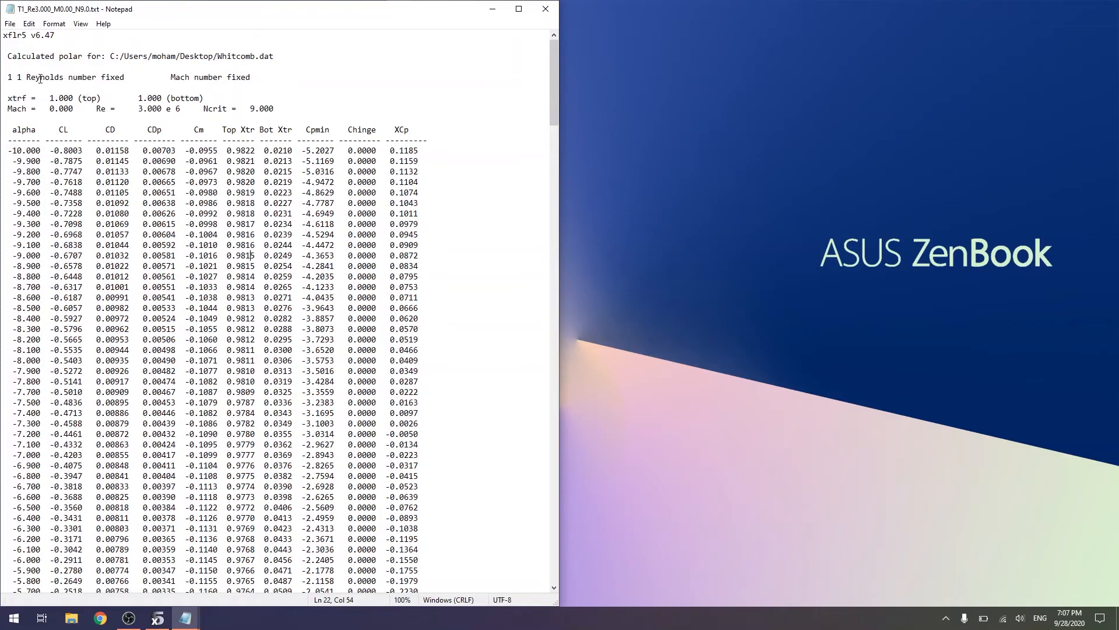
Step: Examine the exported polar's fixed Reynolds number setting and its table of coefficients by angle of attack
left_click_drag(37, 77, 123, 77)
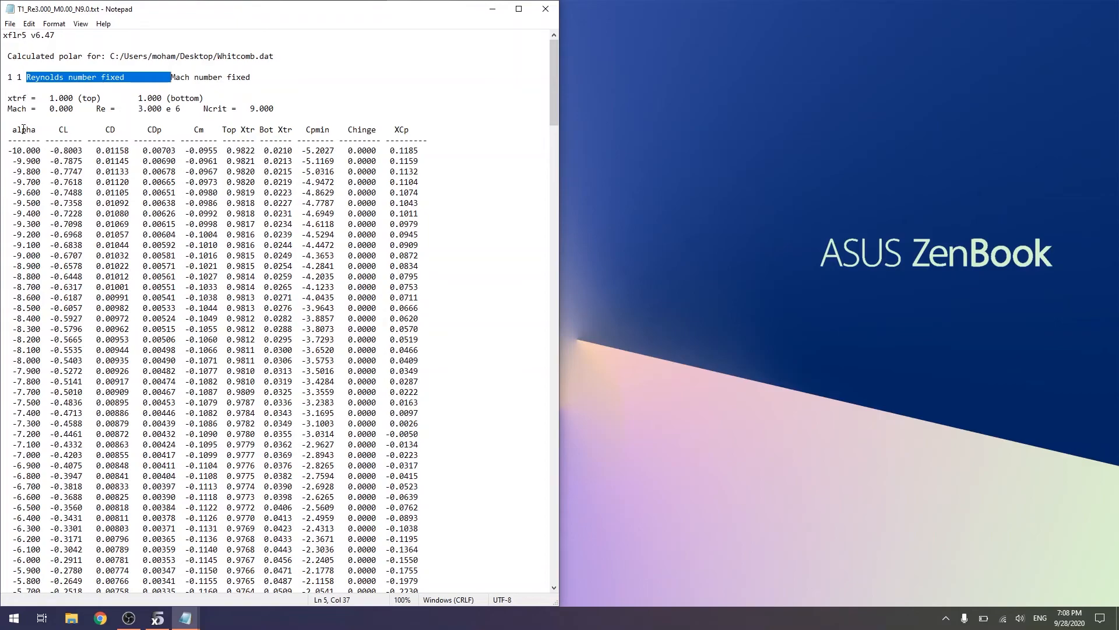
scroll(46, 221, "down", 5)
scroll(34, 153, "up", 5)
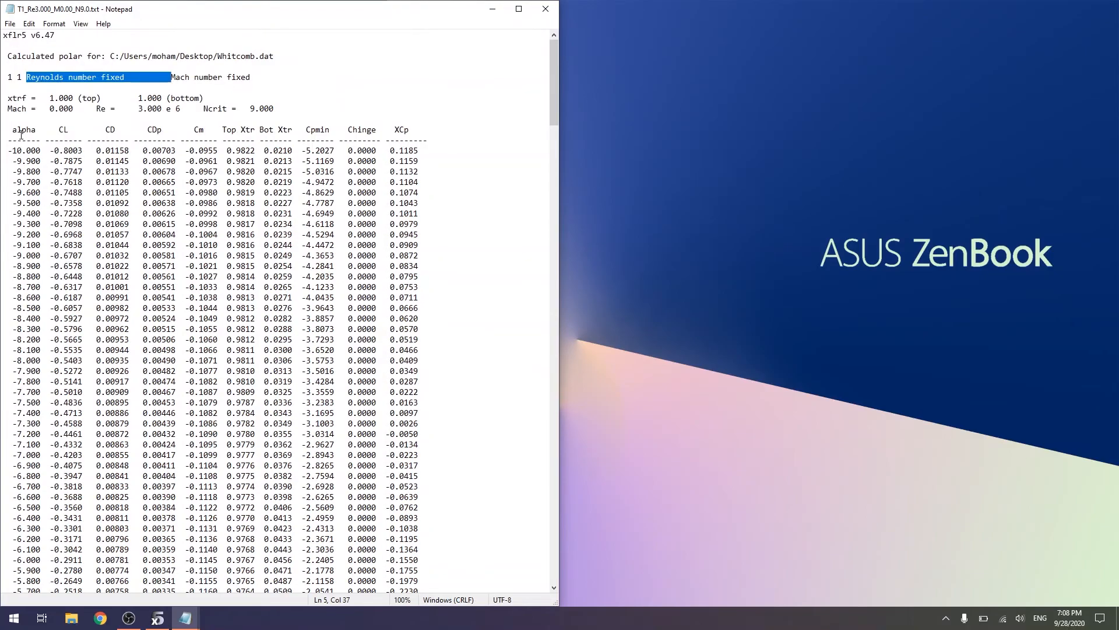